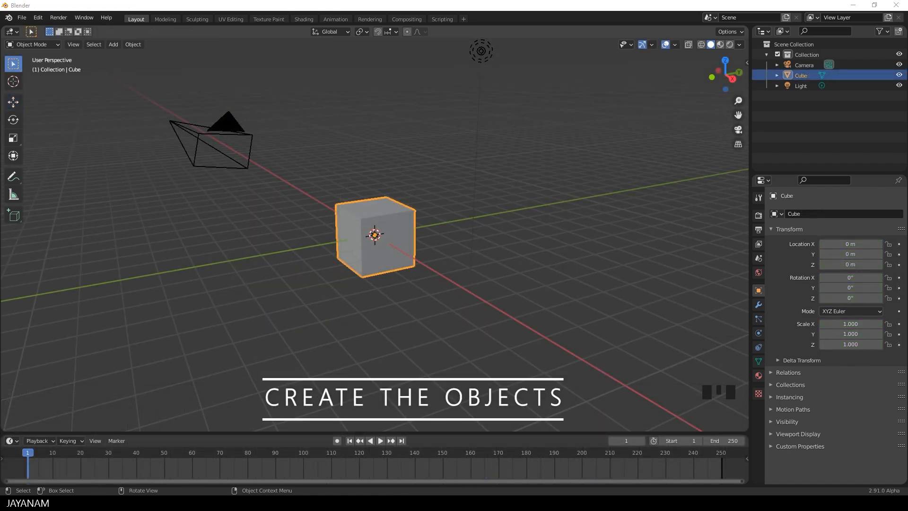
- Enlarge the timeline area below the viewport and keep its editor type set to Timeline
left_click_drag(359, 433, 360, 399)
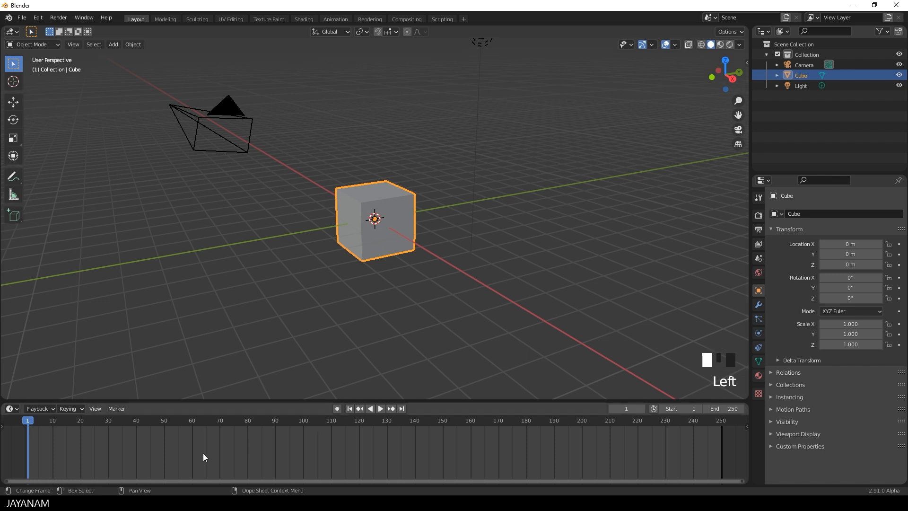
left_click(11, 408)
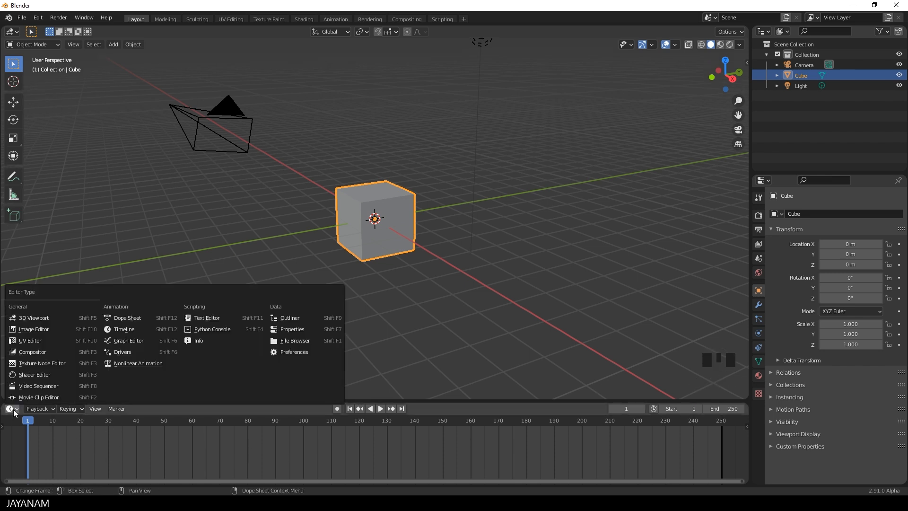
left_click(124, 330)
- Delete the default cube and the camera from the scene
left_click(382, 246)
key("Delete")
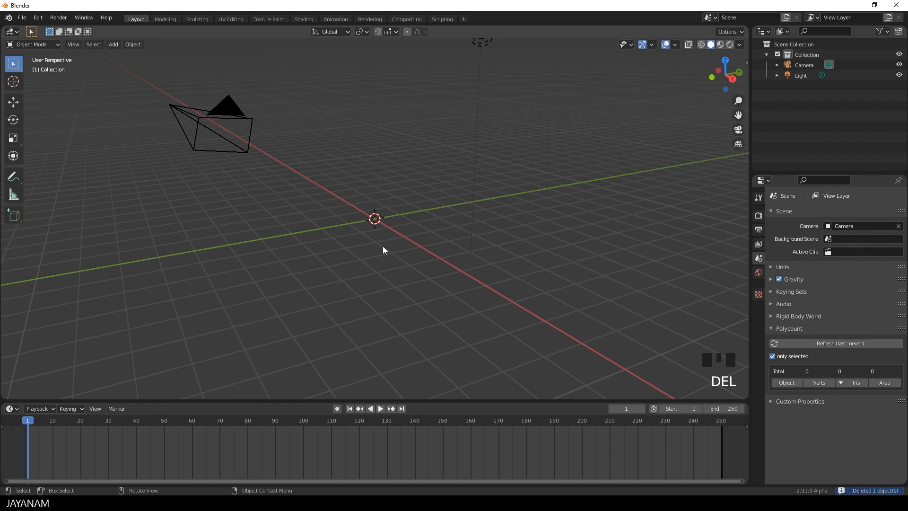
left_click(226, 136)
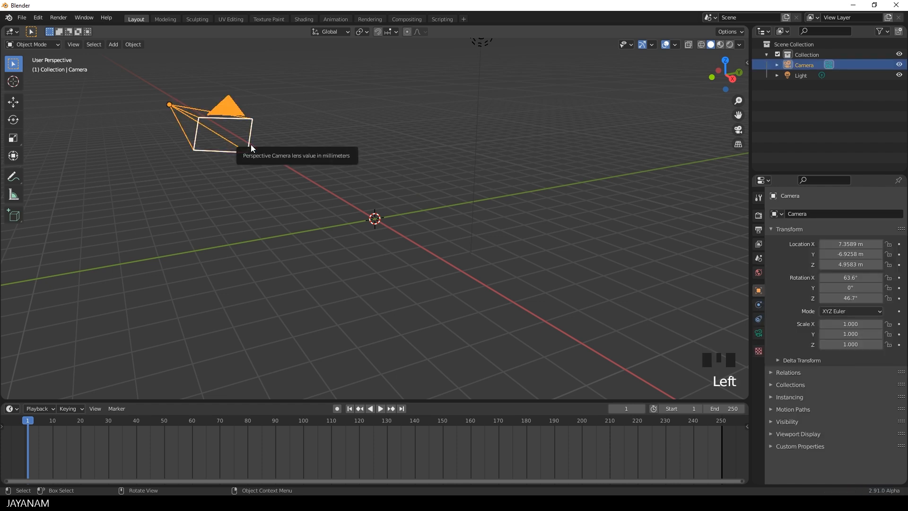
key("Delete")
- Add a cylinder mesh at the scene's origin
middle_click_drag(383, 178, 383, 183, "shift")
scroll(388, 199, "up", 2)
middle_click_drag(392, 215, 422, 223)
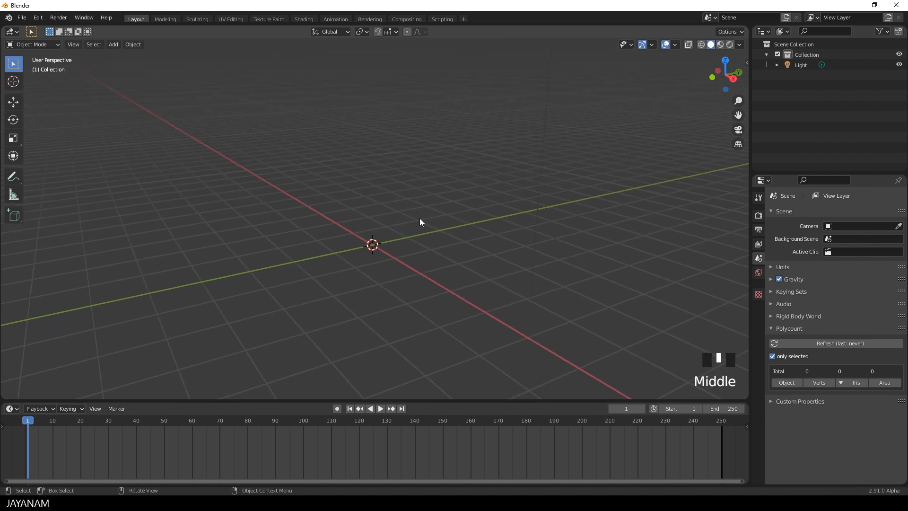
key("shift+a")
mouse_move(420, 219)
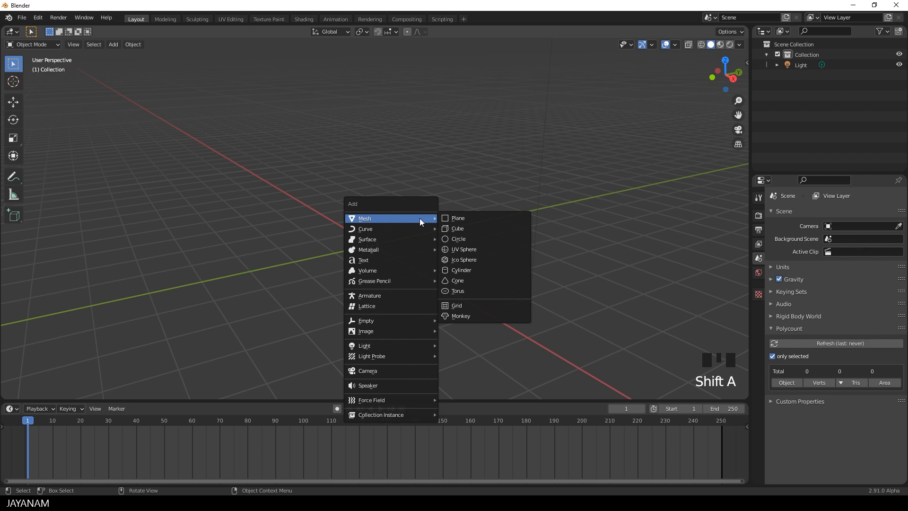
left_click(473, 271)
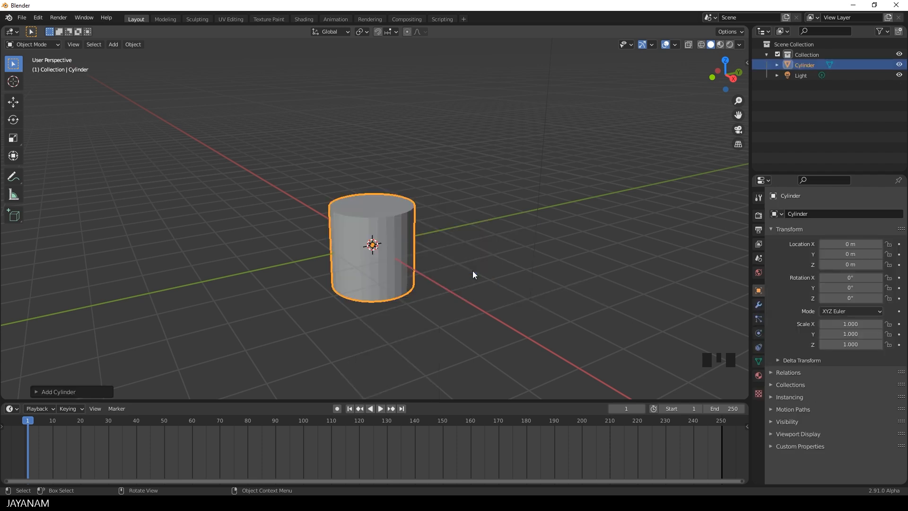
- Set the new cylinder to 16 vertices, a radius of 0.2 m and a depth of 0.6 m
left_click(81, 390)
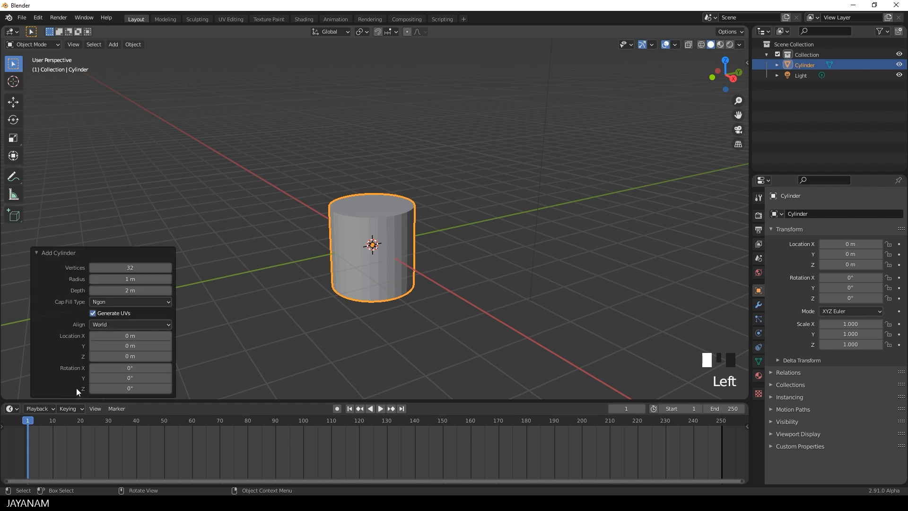
left_click(131, 267)
type("16")
key("Tab")
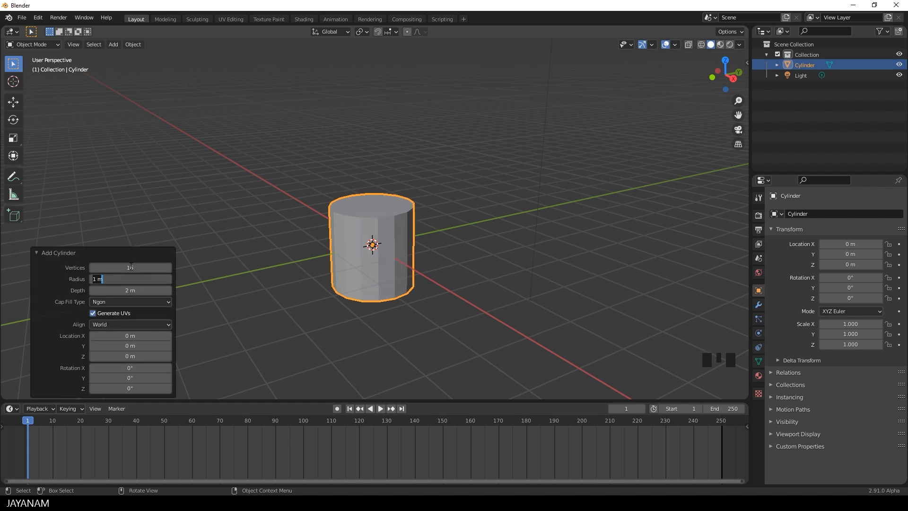
type("0.2")
key("Tab")
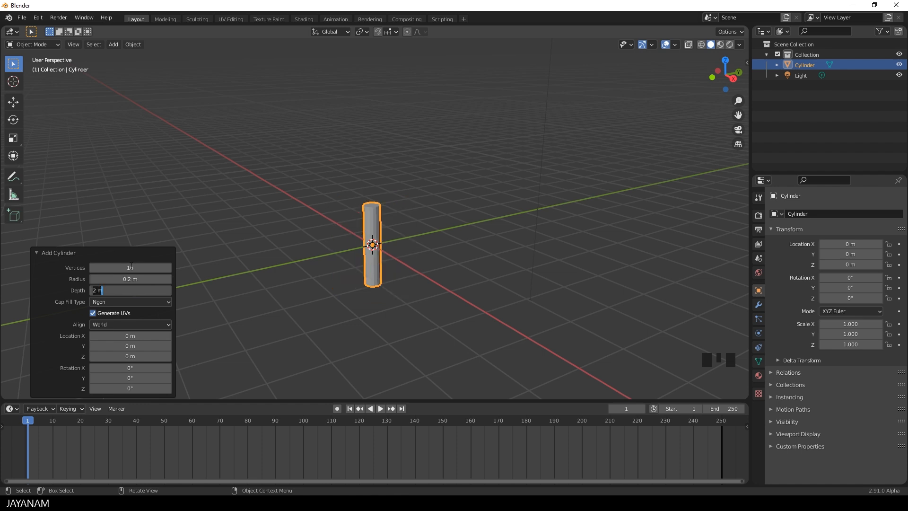
type(".6")
key("Return")
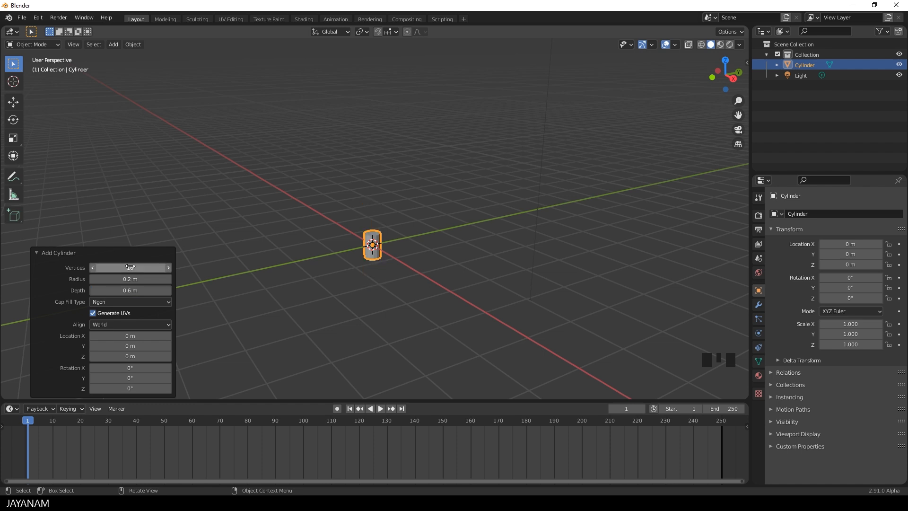
left_click_drag(130, 268, 130, 268)
- View the cylinder in right orthographic view and check which snapping target is active
scroll(416, 278, "up", 3)
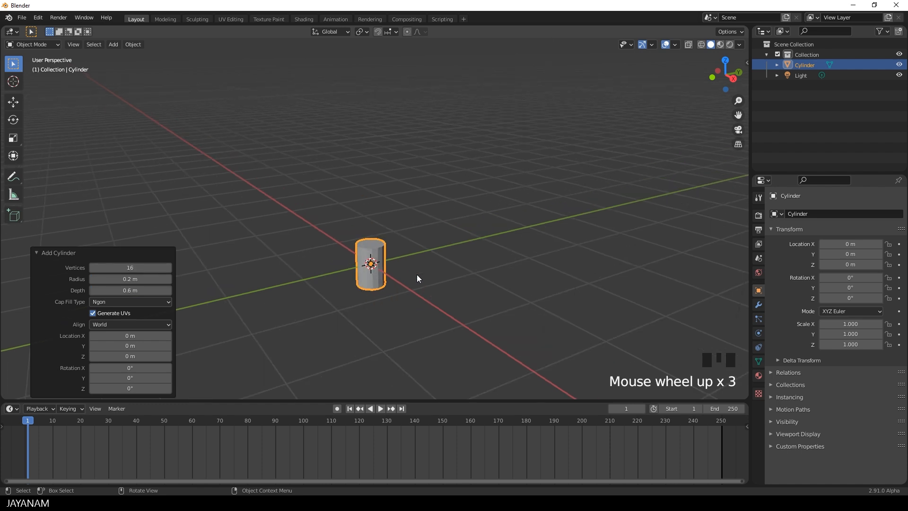
middle_click_drag(421, 274, 444, 199, "shift")
middle_click_drag(480, 240, 440, 227)
scroll(458, 240, "up", 2)
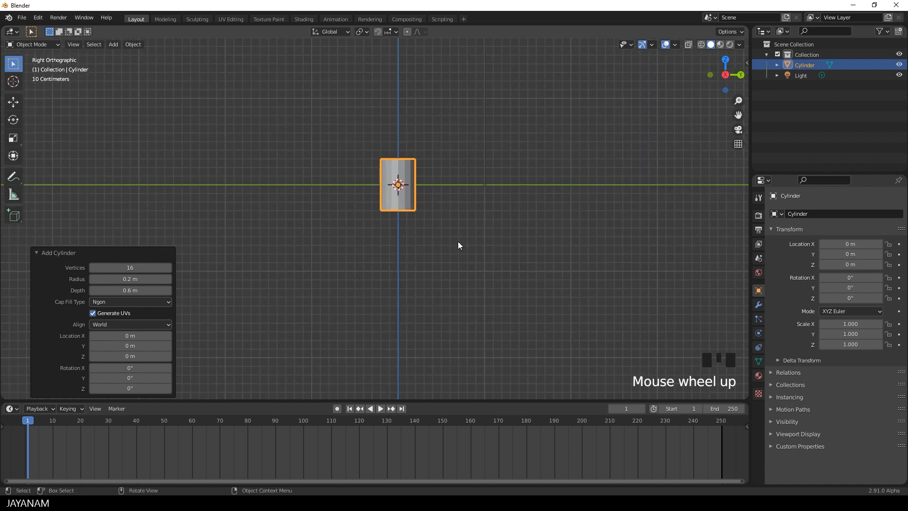
middle_click_drag(500, 214, 465, 264, "shift")
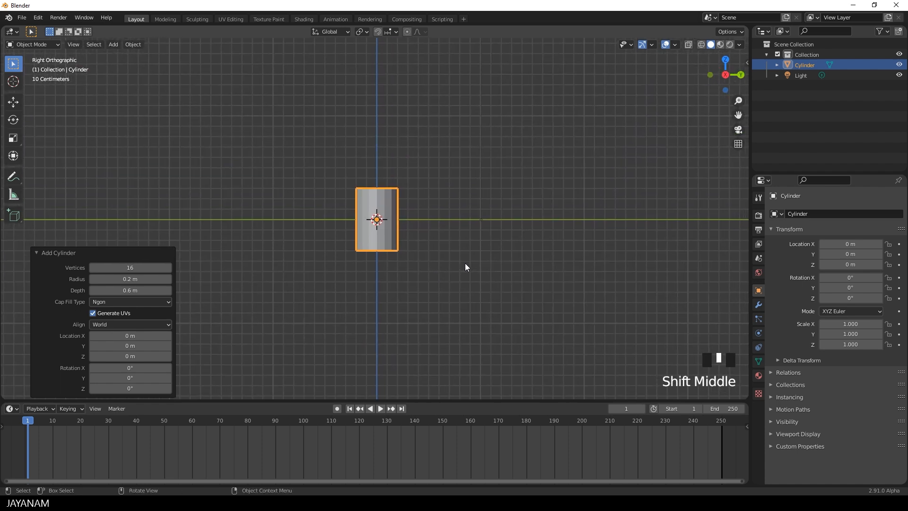
left_click(395, 32)
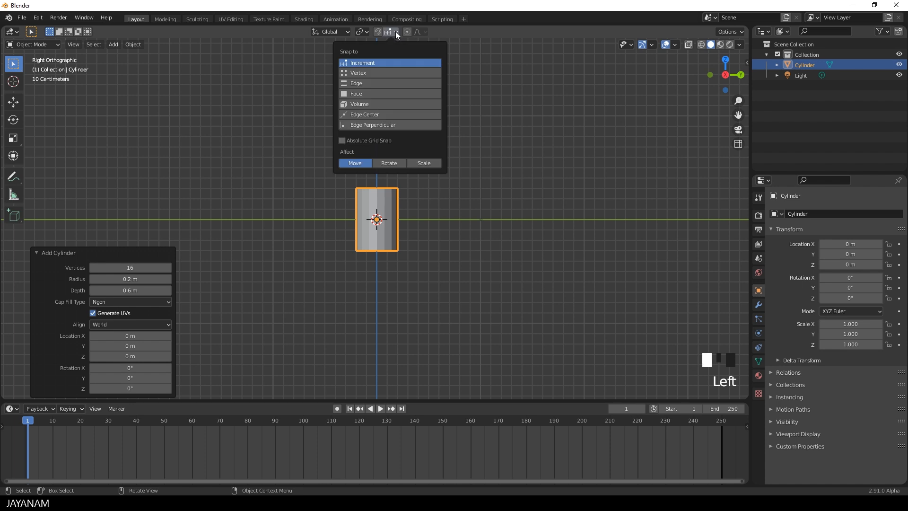
scroll(419, 252, "up", 1)
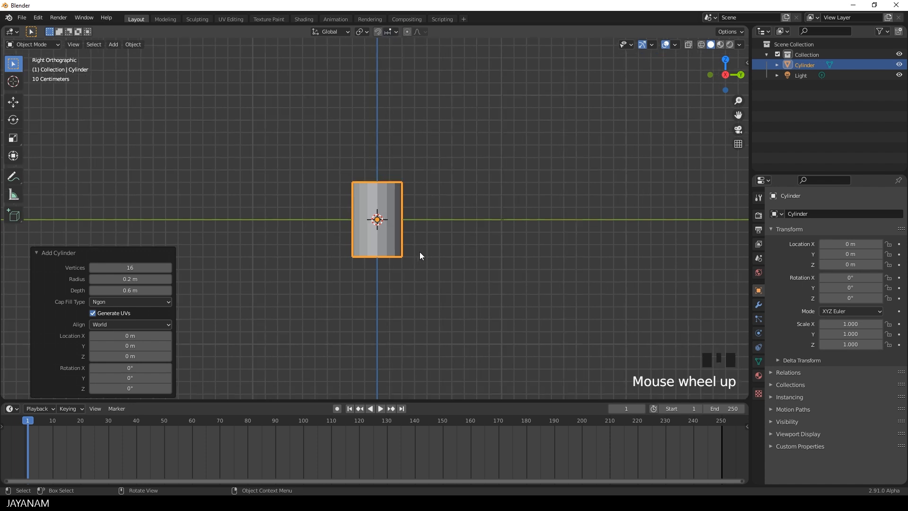
- In Edit Mode, move the cylinder's bottom vertex ring up 0.3 m along Z to the origin, then return to Object Mode
key("Tab")
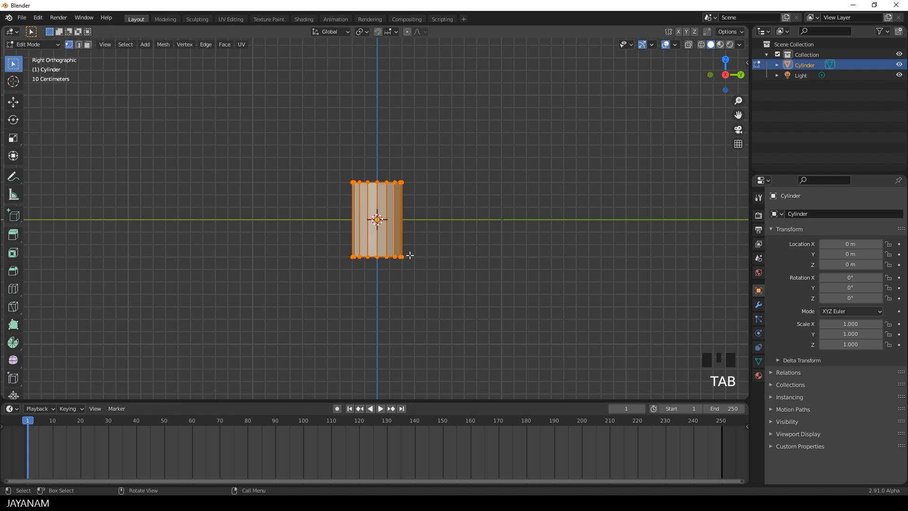
scroll(382, 282, "up", 2)
double_click(369, 274)
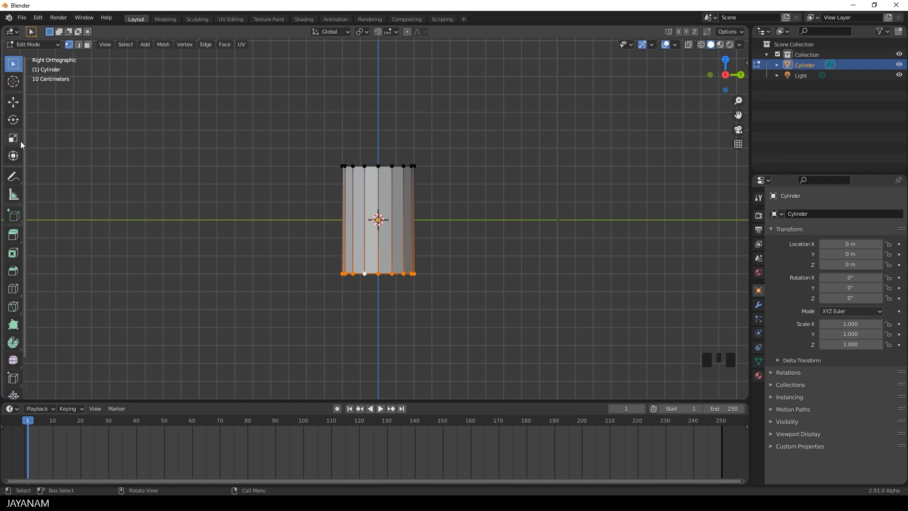
left_click(13, 106)
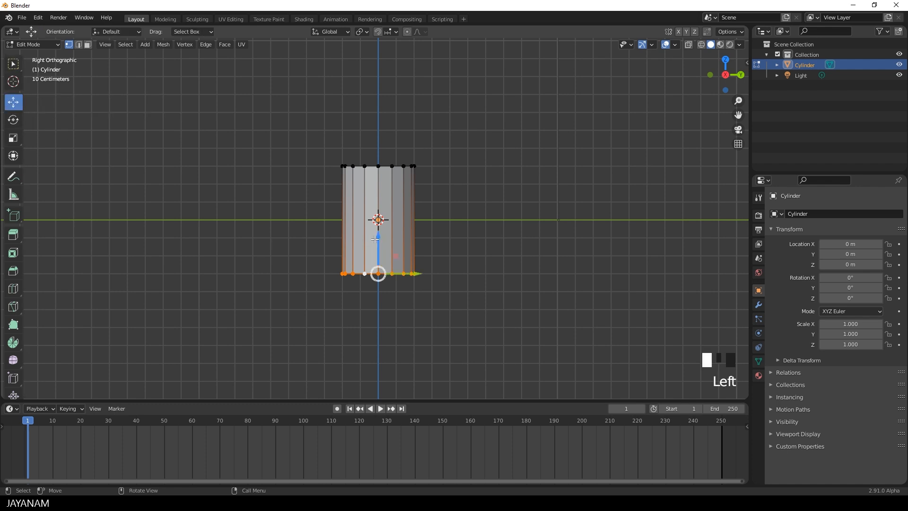
left_click_drag(380, 234, 380, 184, "ctrl")
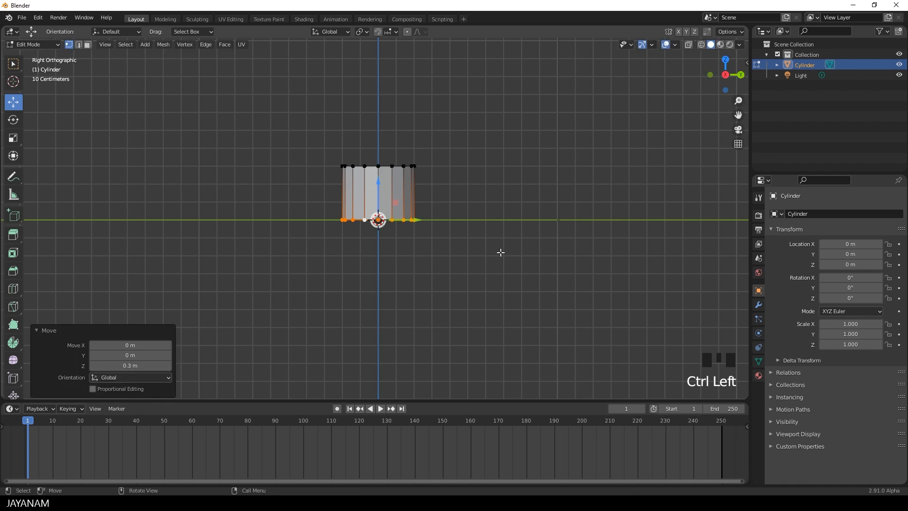
middle_click_drag(454, 282, 470, 243)
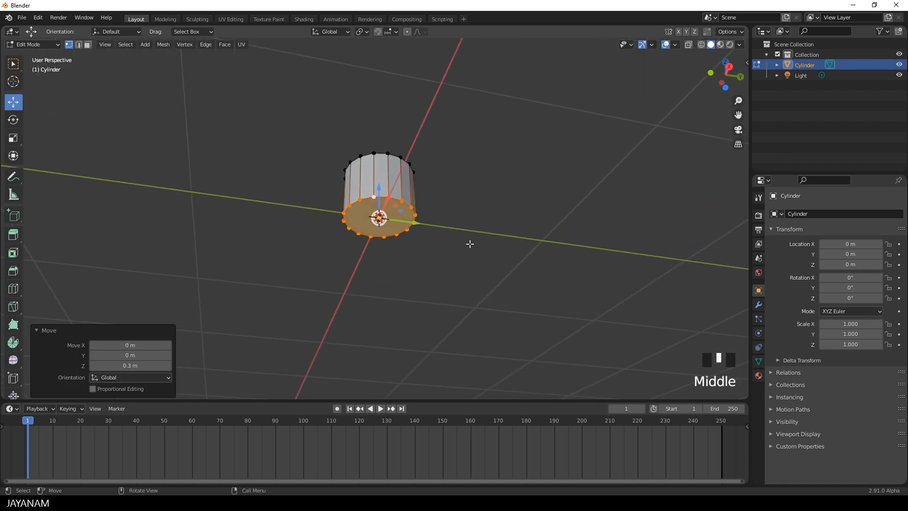
scroll(389, 245, "up", 2)
scroll(381, 217, "down", 3)
middle_click_drag(381, 218, 452, 310)
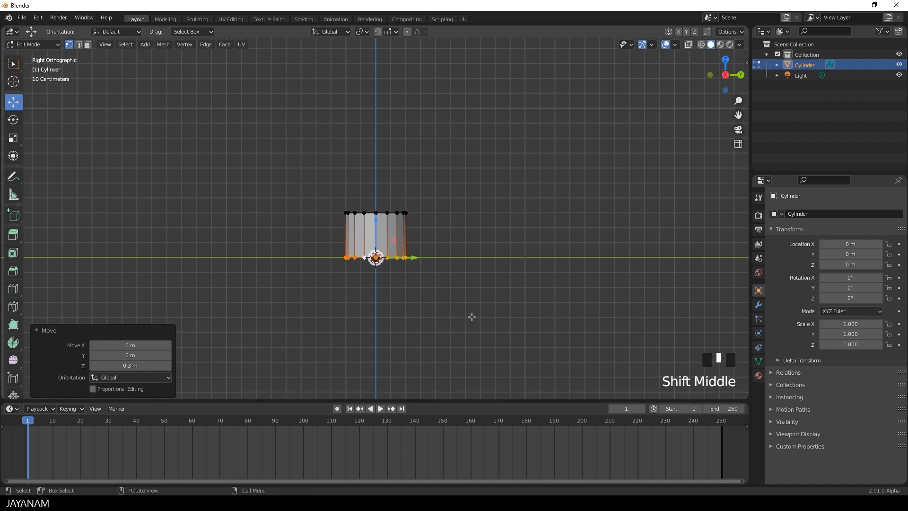
key("Tab")
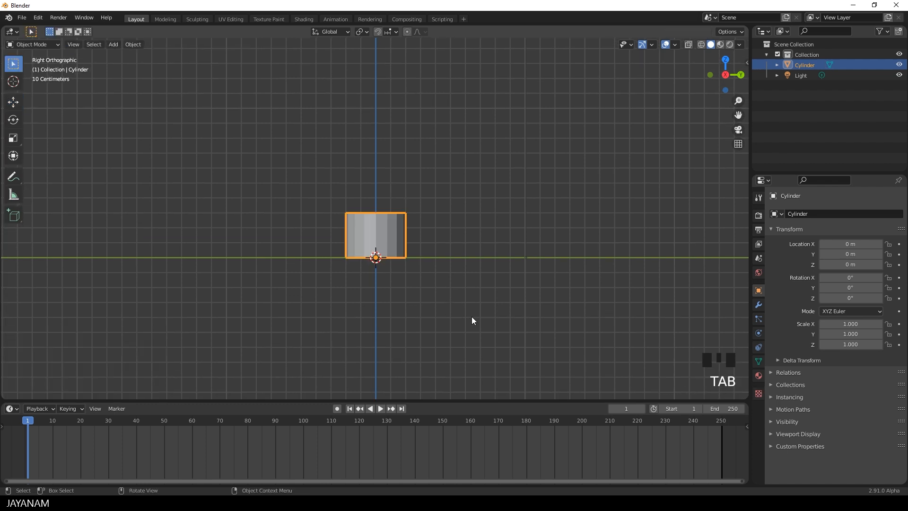
key("s")
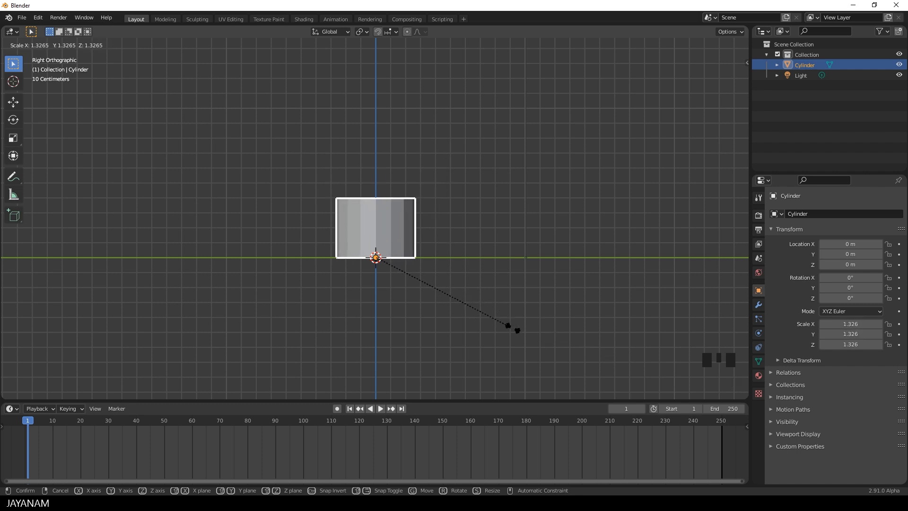
key("Escape")
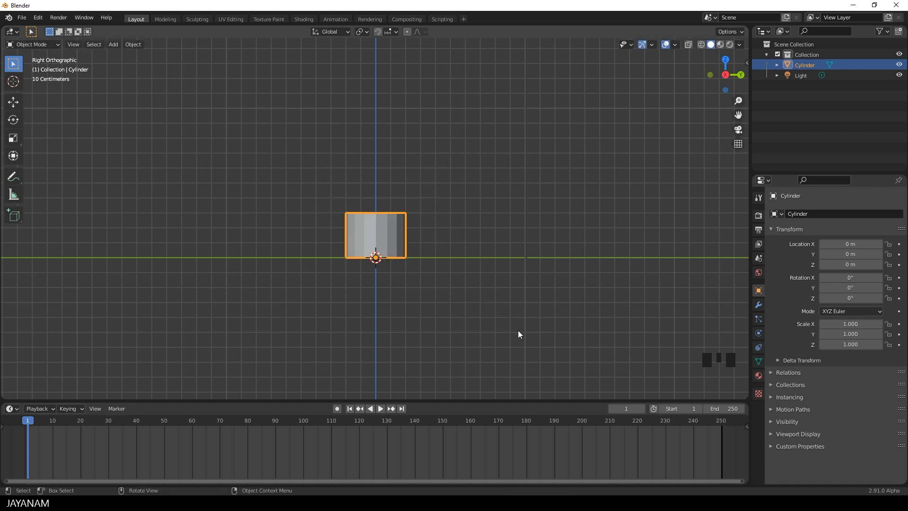
middle_click_drag(438, 291, 493, 311)
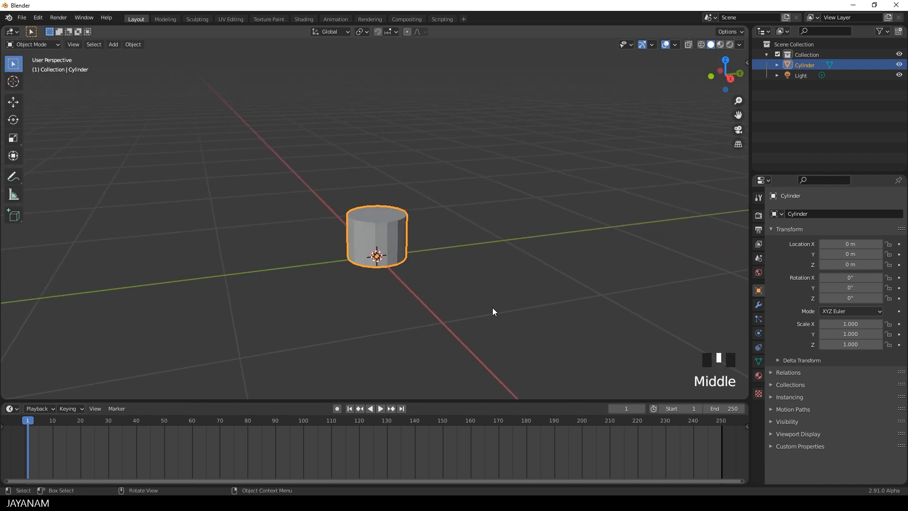
- Add a second cylinder at the origin with a radius of 0.3 m and a depth of 0.4 m
key("shift+a")
mouse_move(493, 288)
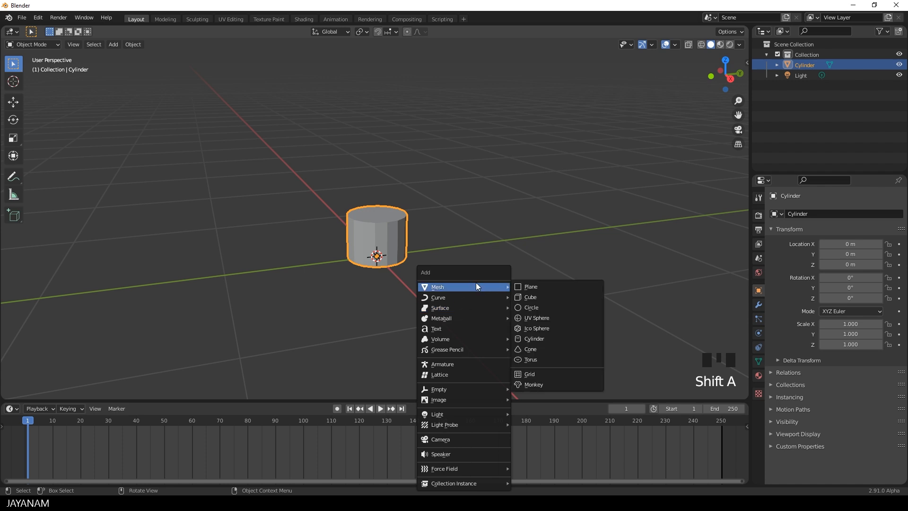
left_click(556, 339)
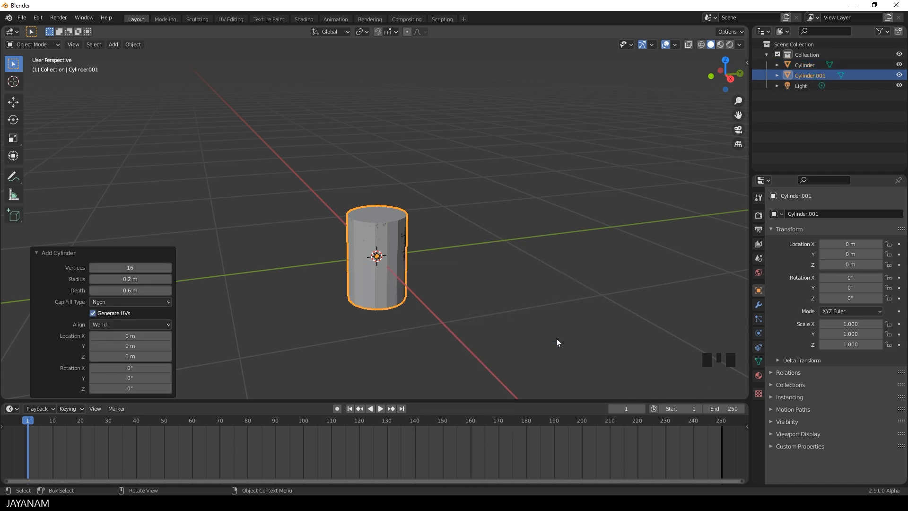
left_click(119, 279)
type(".3")
key("Tab")
type(".4")
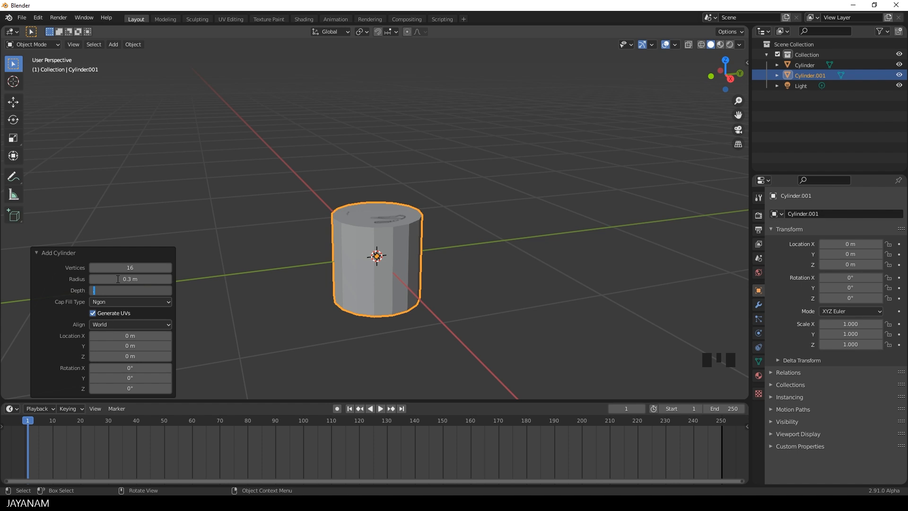
key("Return")
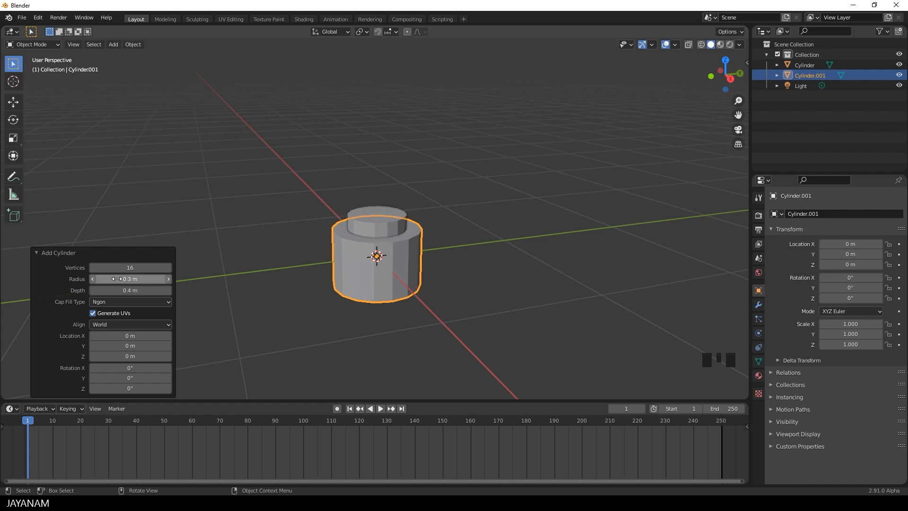
- In Edit Mode, move the wider cylinder's bottom vertex ring up 0.2 m along Z to the origin, then return to Object Mode
middle_click_drag(493, 297, 473, 294)
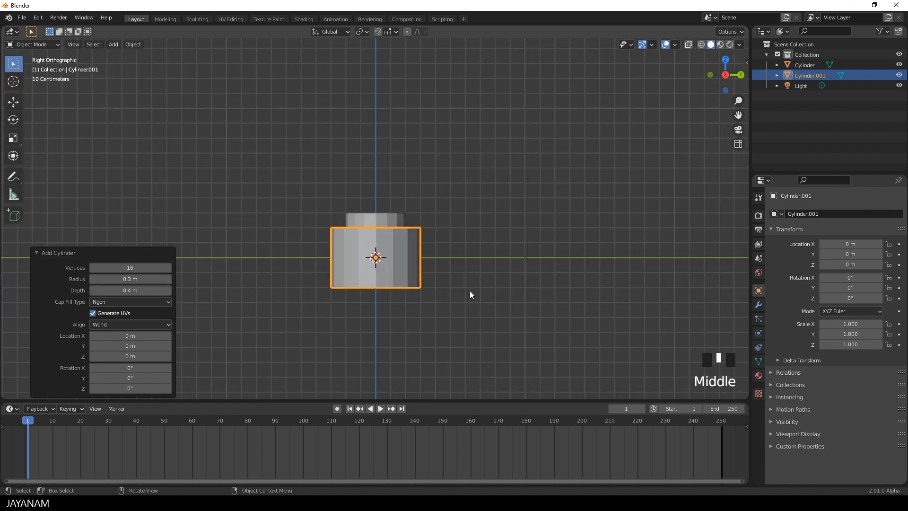
key("Tab")
scroll(432, 300, "up", 1)
left_click(384, 301, "alt")
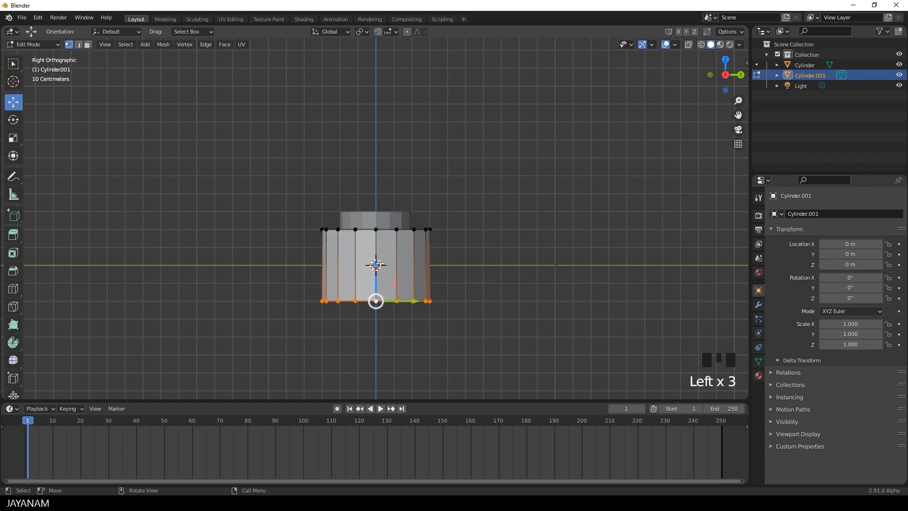
left_click_drag(377, 264, 383, 230, "ctrl")
mouse_move(481, 251)
middle_mouse_down()
mouse_move(491, 267)
mouse_move(474, 255)
middle_mouse_up()
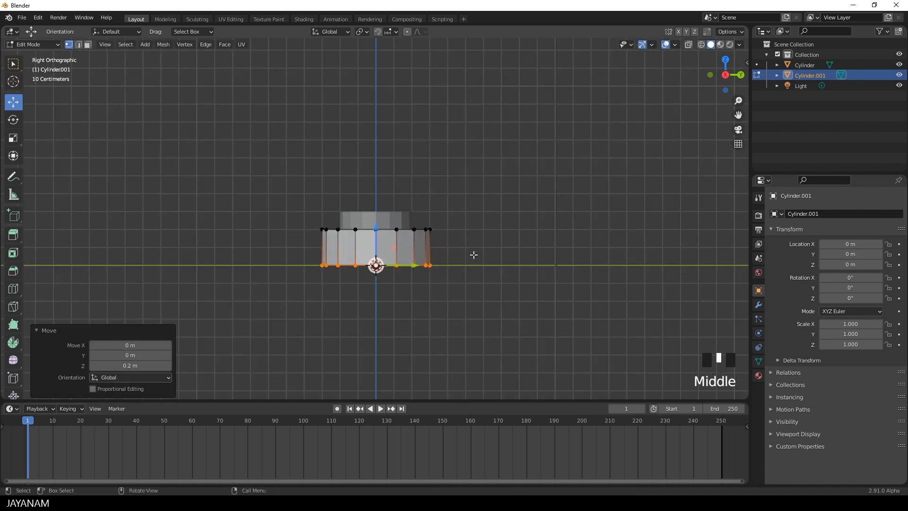
key("Tab")
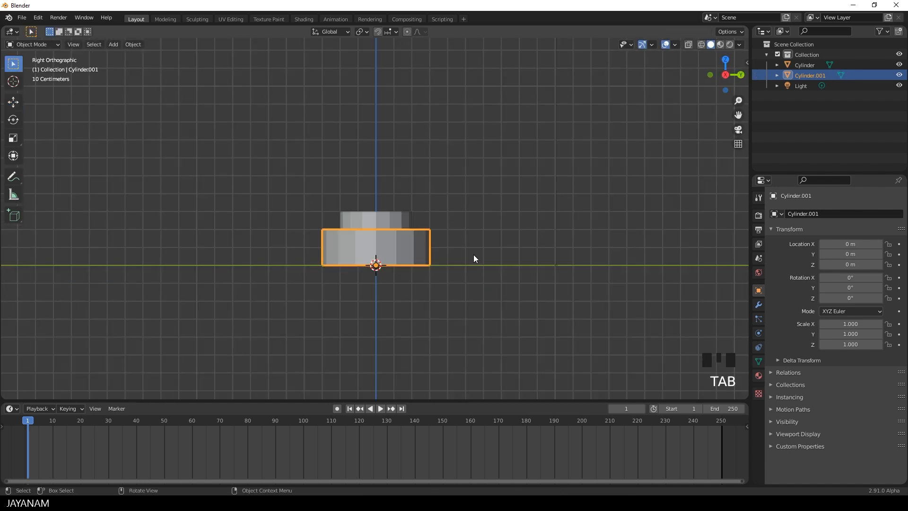
- Move the wider cylinder up 0.3 m along Z so it sits on top of the narrower cylinder
left_click(397, 245)
left_click(425, 246)
left_click(7, 99)
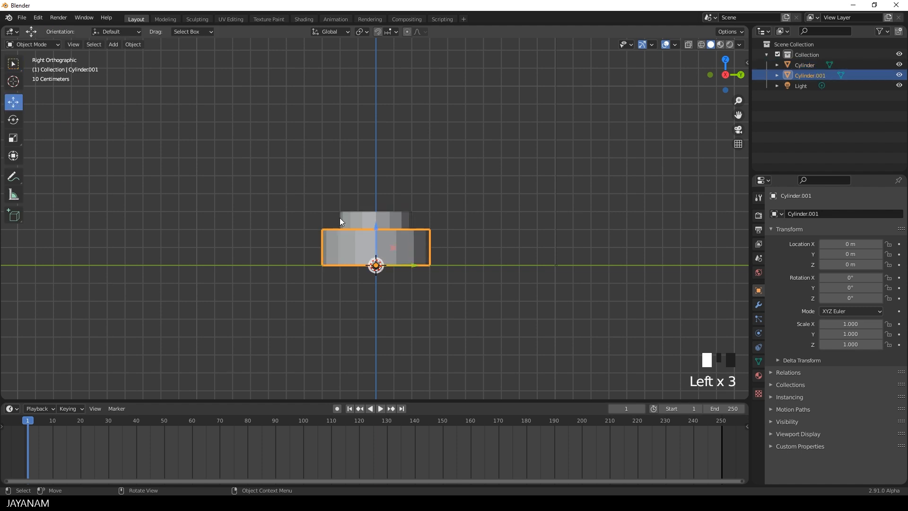
left_click_drag(380, 230, 376, 170, "ctrl")
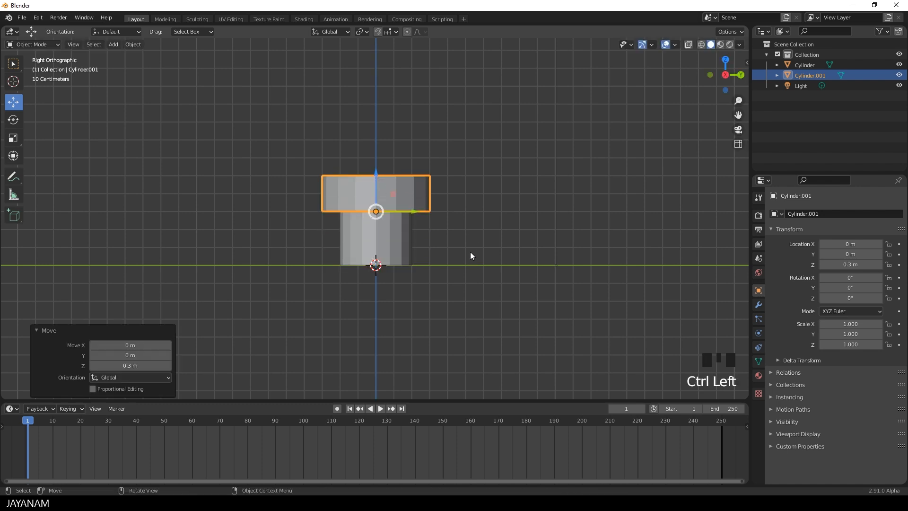
middle_click_drag(444, 244, 398, 256)
left_click(393, 253)
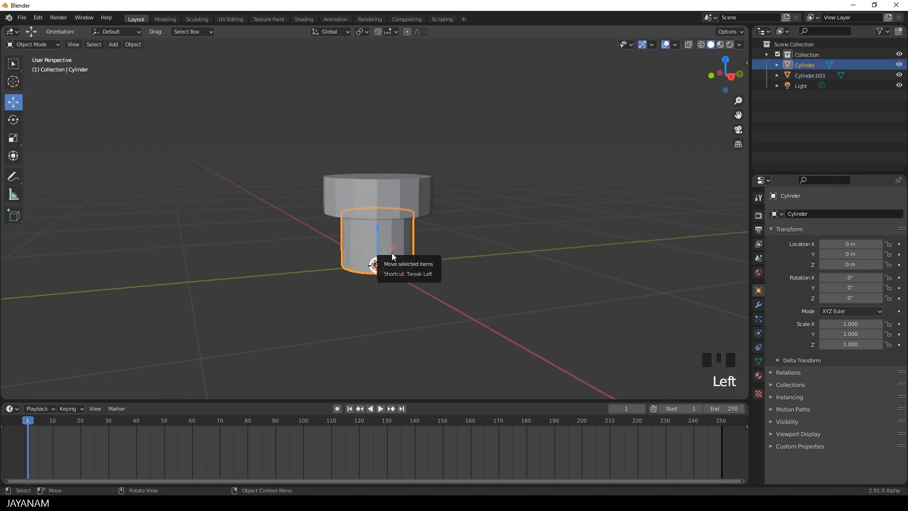
left_click(394, 186)
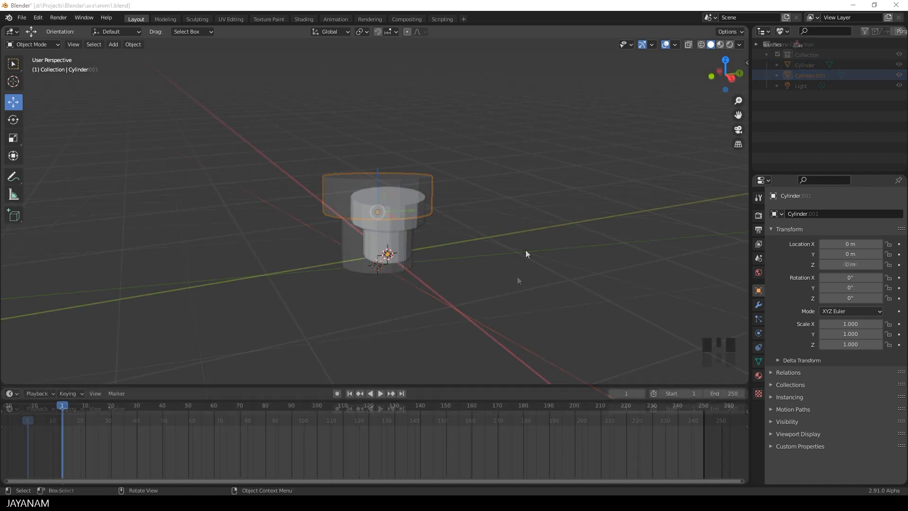
- Insert a Rotation & Scale keyframe for the lower, narrower cylinder at frame 1
middle_click_drag(550, 282, 482, 269)
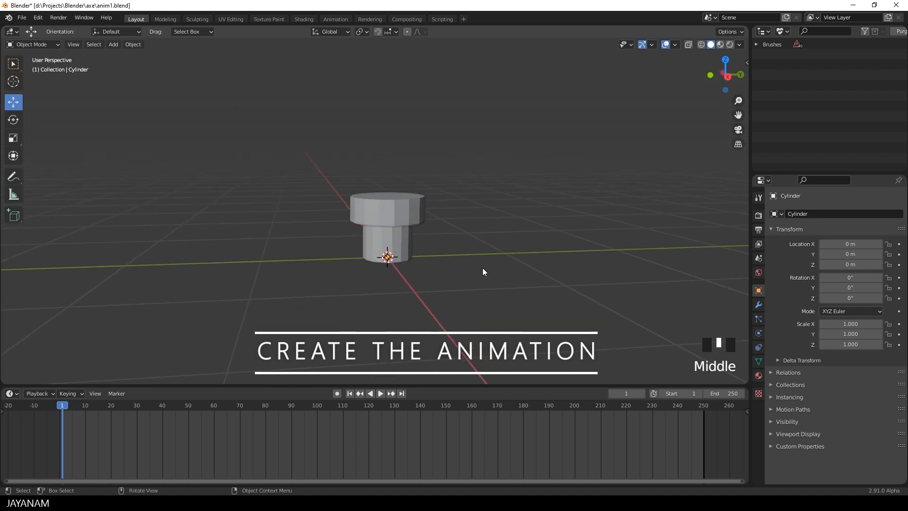
left_click(400, 245)
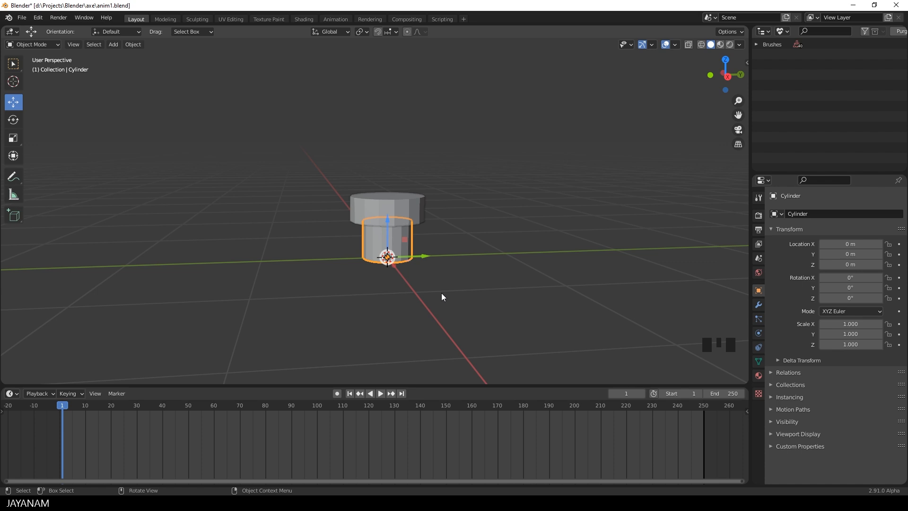
key("i")
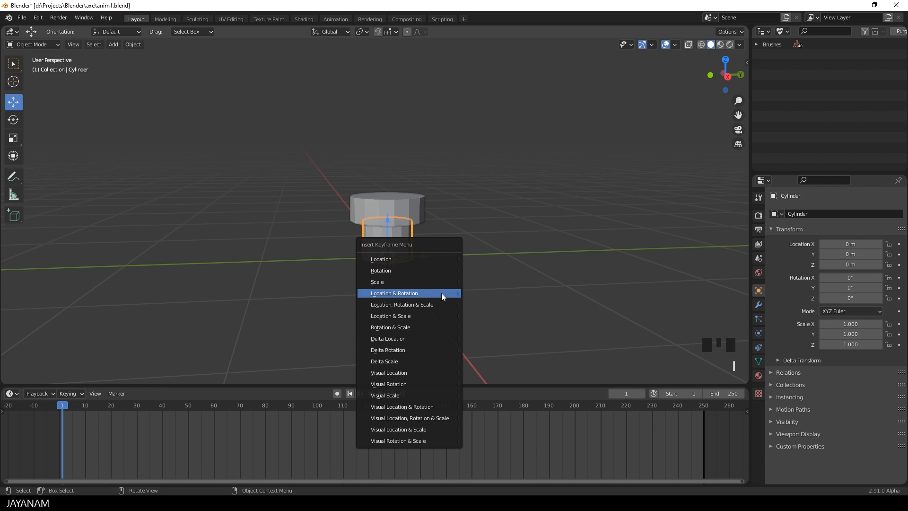
left_click(405, 329)
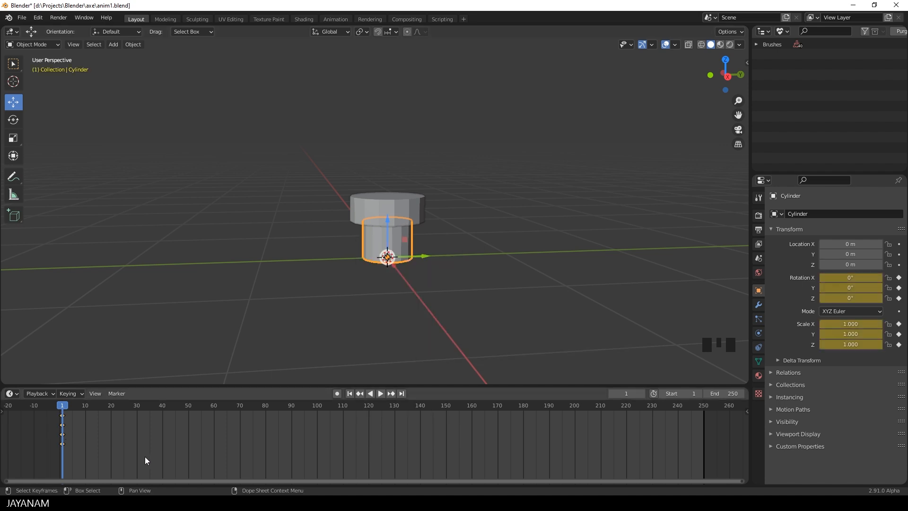
- Show the timeline's channel list, examine the channels keyed in the cylinder's action, and collapse and narrow the list
left_click(3, 412)
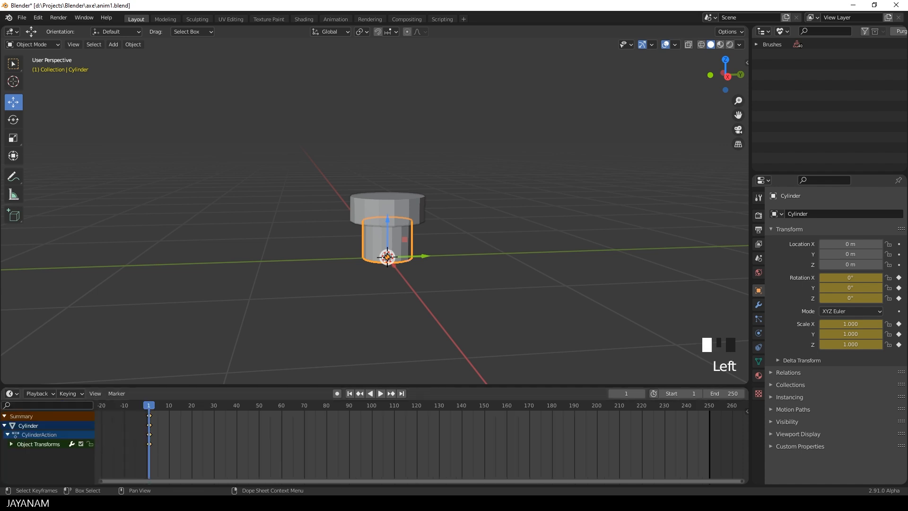
left_click(11, 444)
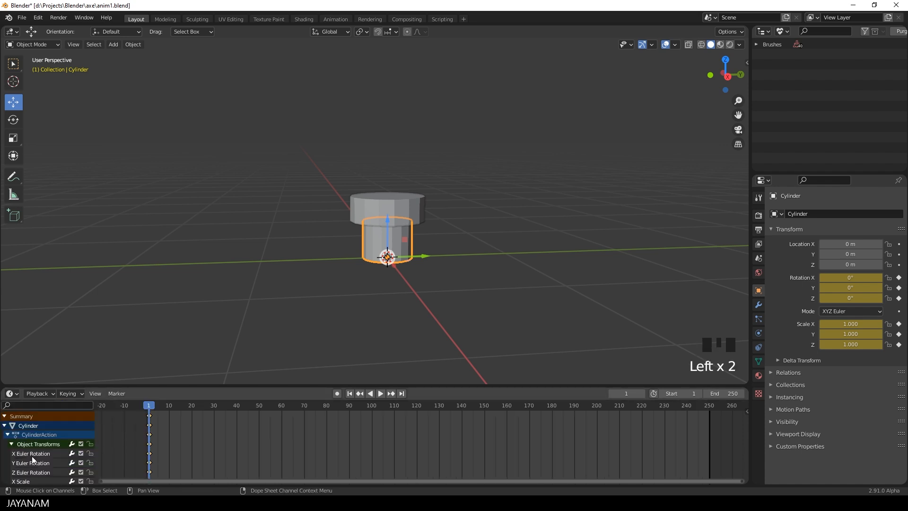
scroll(33, 466, "down", 1)
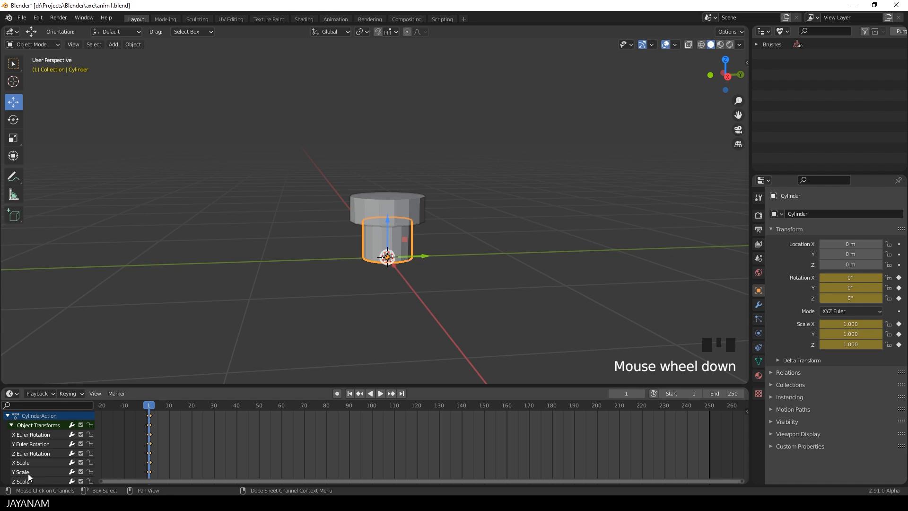
scroll(27, 473, "up", 1)
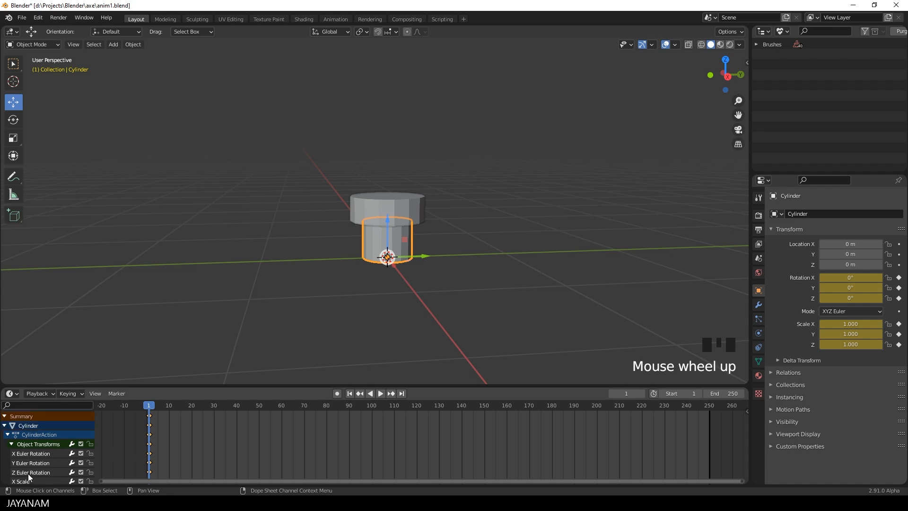
left_click(7, 435)
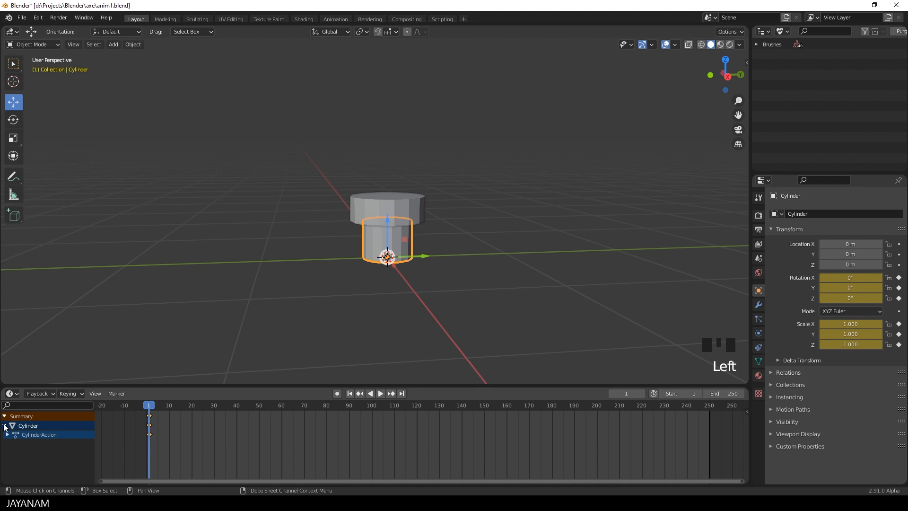
left_click_drag(95, 435, 73, 430)
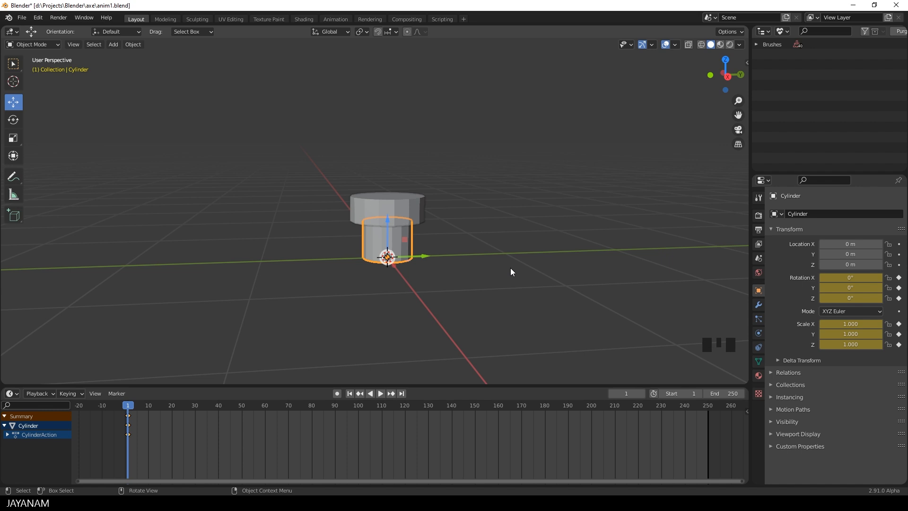
- At frame 60, scale the narrower cylinder by 2.7 along Z in right orthographic view
left_click_drag(130, 405, 265, 416)
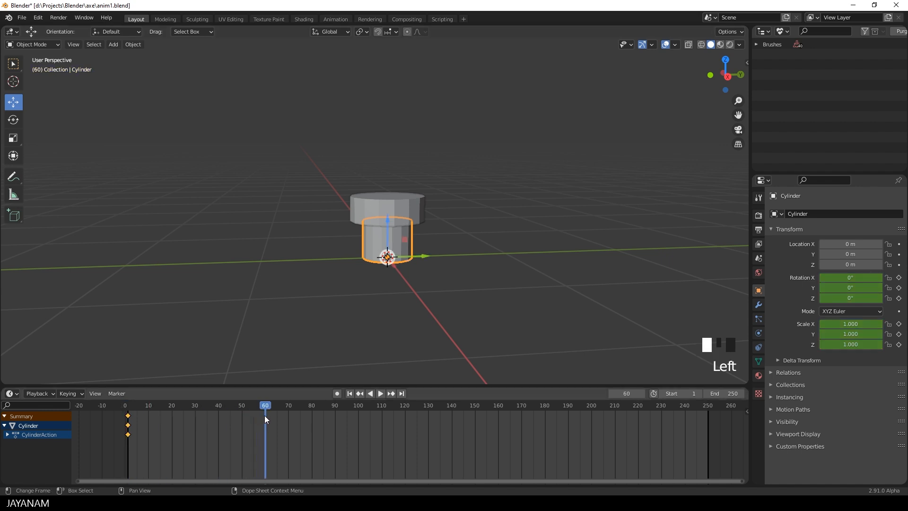
middle_click_drag(452, 313, 444, 299)
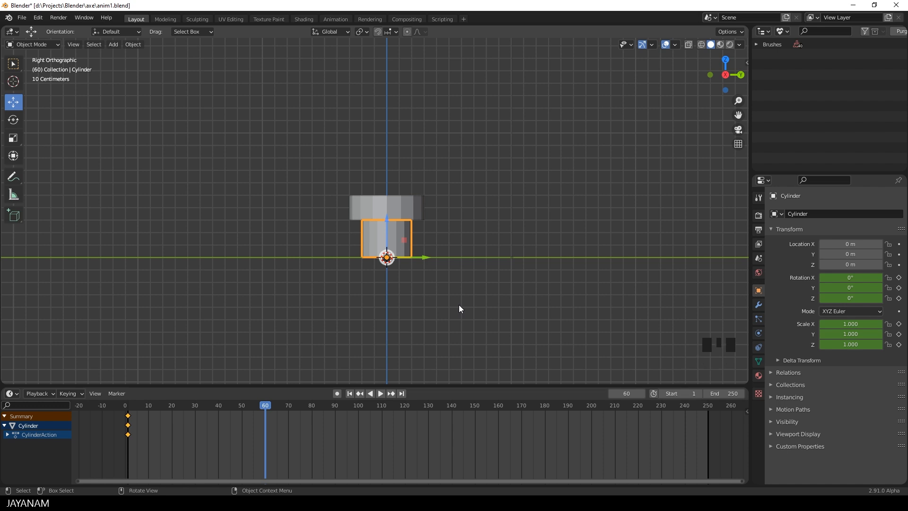
left_click(13, 138)
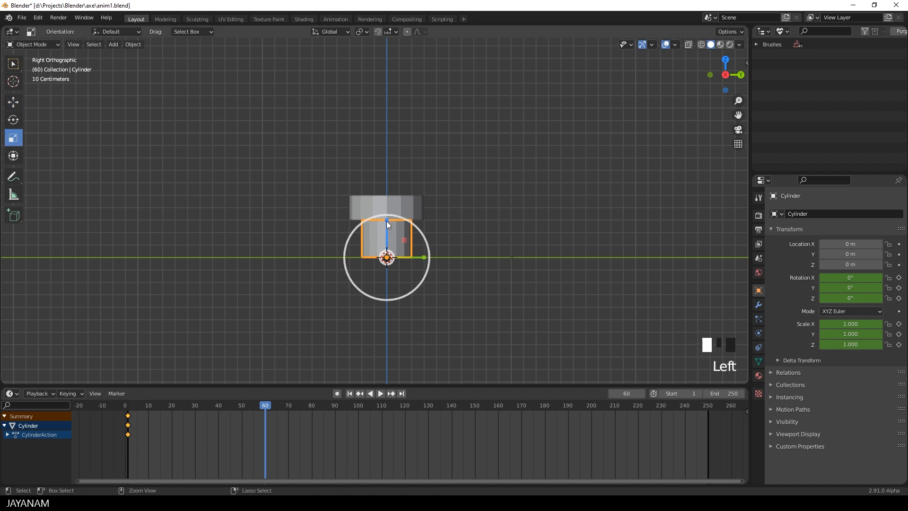
left_click_drag(387, 219, 390, 150, "ctrl")
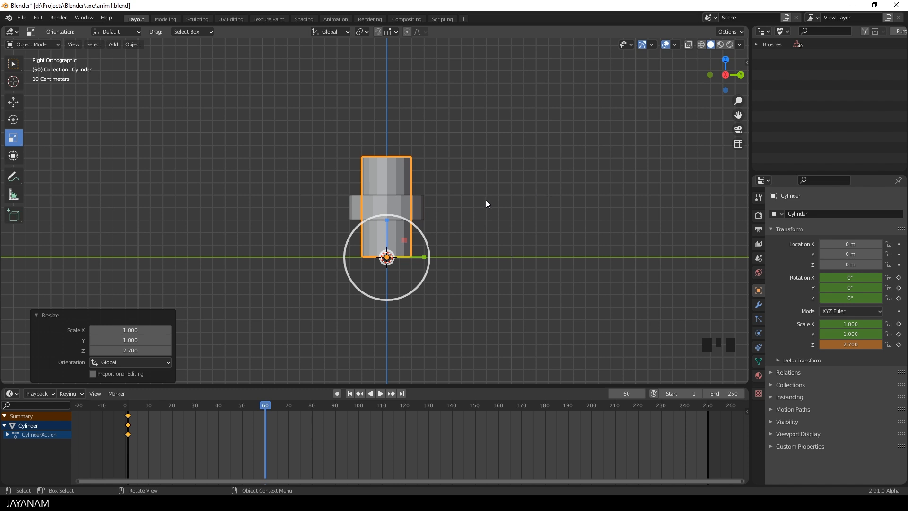
- Rotate the narrower cylinder 360° about Z and insert a Rotation & Scale keyframe at frame 60
key("r")
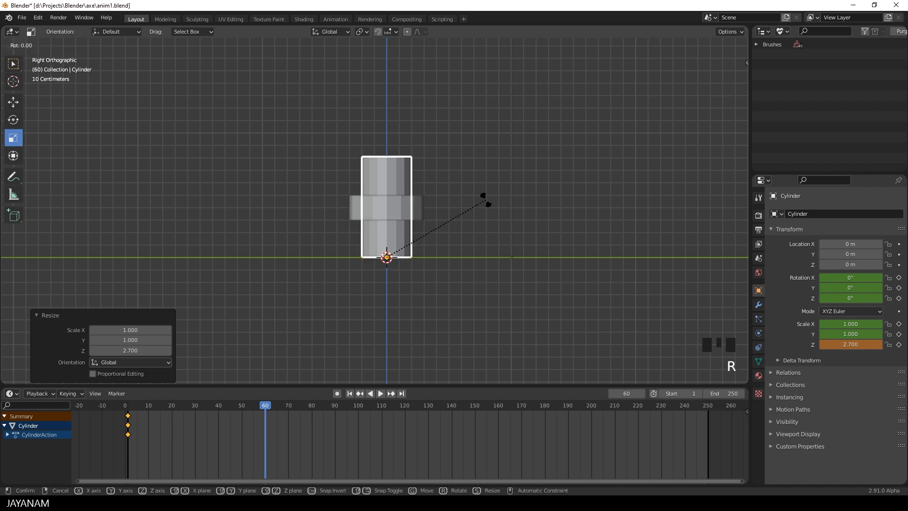
type("z")
type("360")
key("Return")
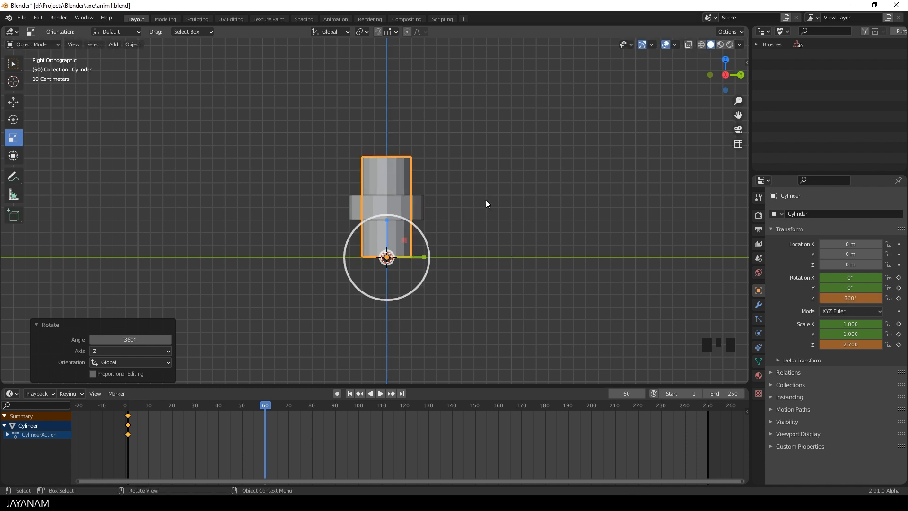
key("i")
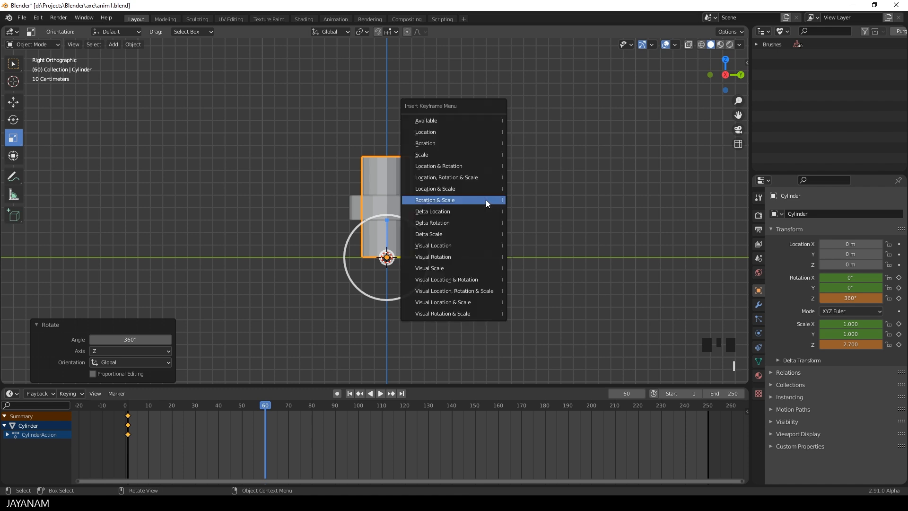
left_click(455, 200)
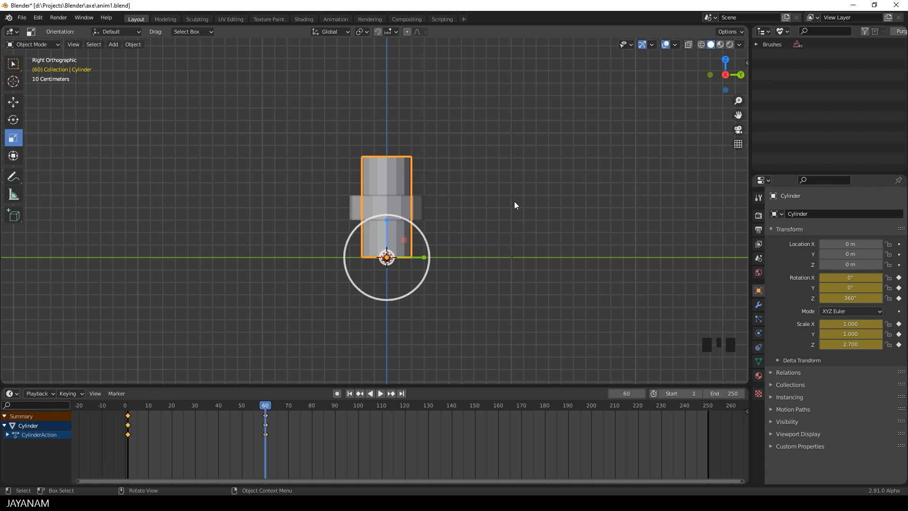
- Copy the narrower cylinder's frame 1 keyframes and paste them at frame 121
mouse_move(266, 406)
left_mouse_down()
mouse_move(157, 407)
mouse_move(265, 410)
left_mouse_up()
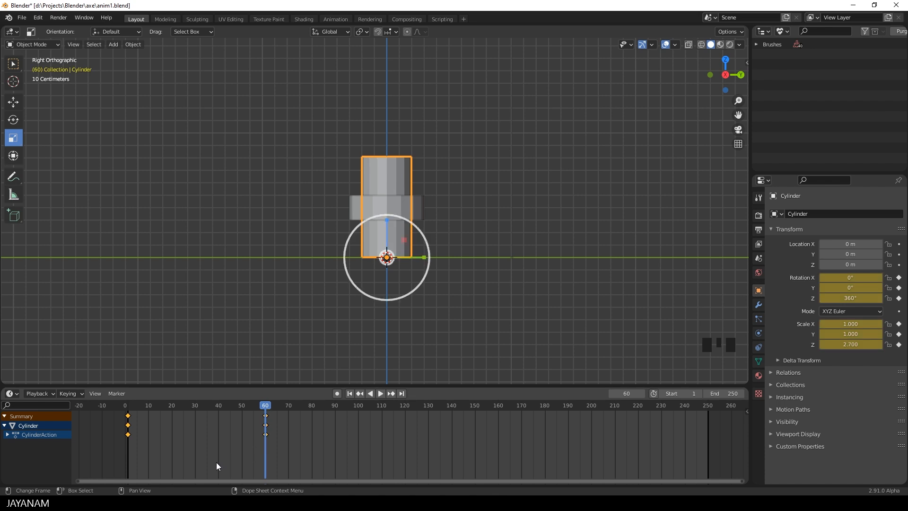
left_click(129, 435)
key("ctrl+c")
left_click_drag(266, 407, 407, 413)
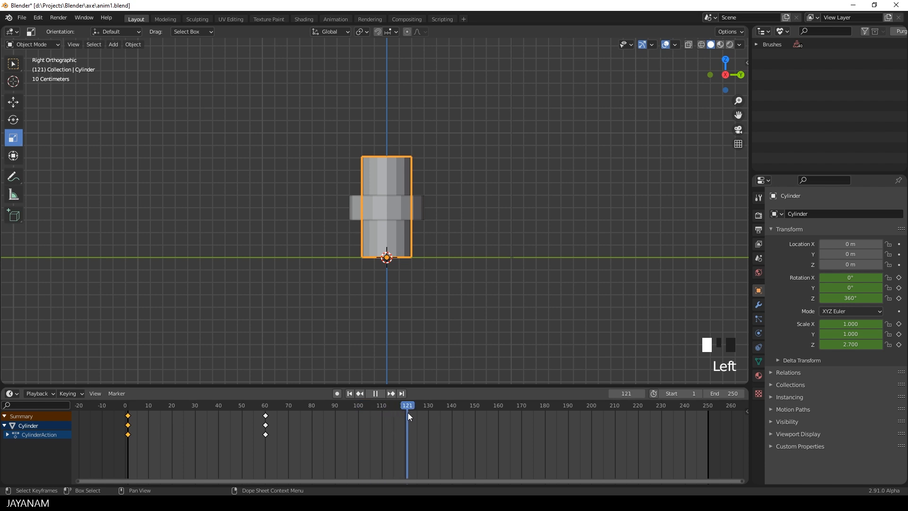
key("ctrl+v")
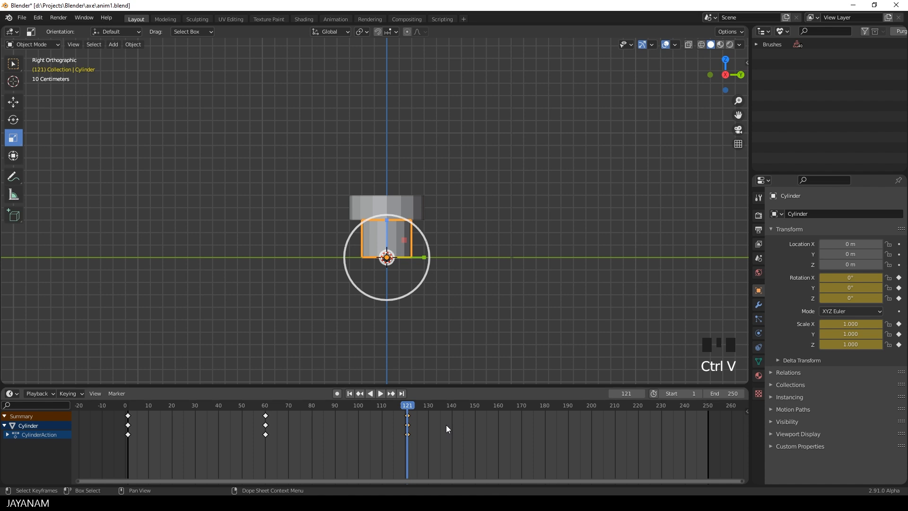
- Set the end frame of the animation to 120
left_click(723, 394)
type("120")
key("Return")
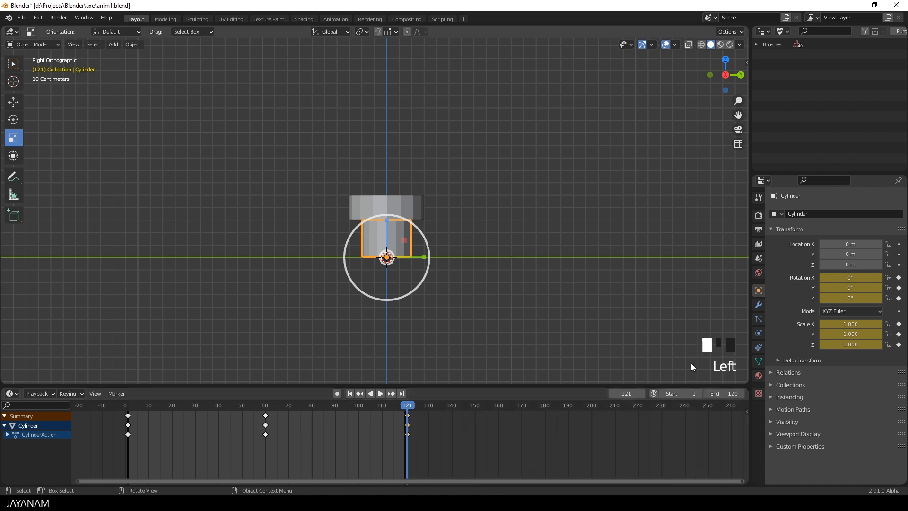
- Play the animation in a perspective view to check the cylinder's scaling and rotation, and stop it
left_click(380, 395)
middle_click_drag(425, 311, 481, 331)
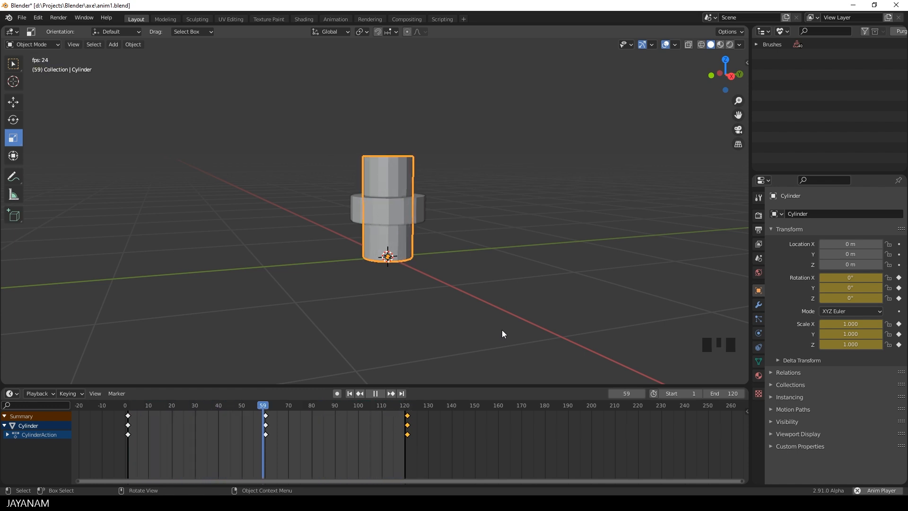
key("space")
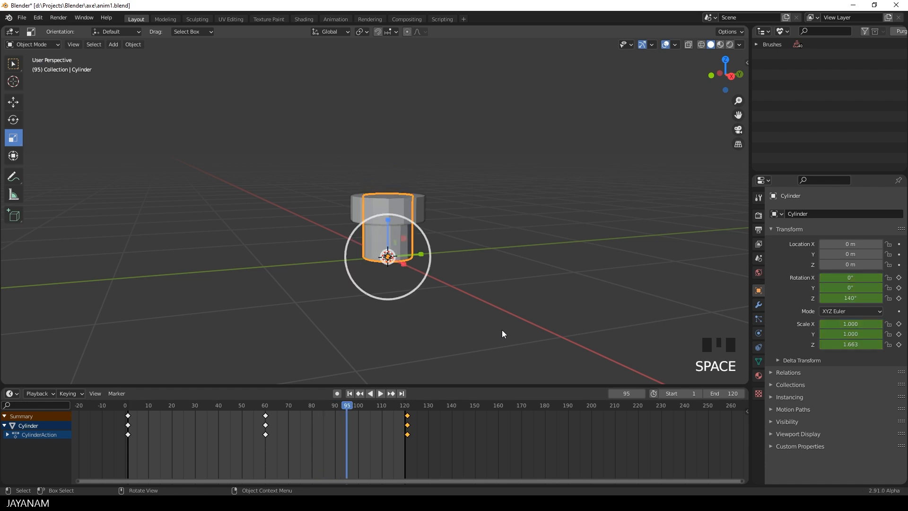
- Insert a Location & Rotation keyframe for the upper, wider cylinder at frame 1
left_click(351, 393)
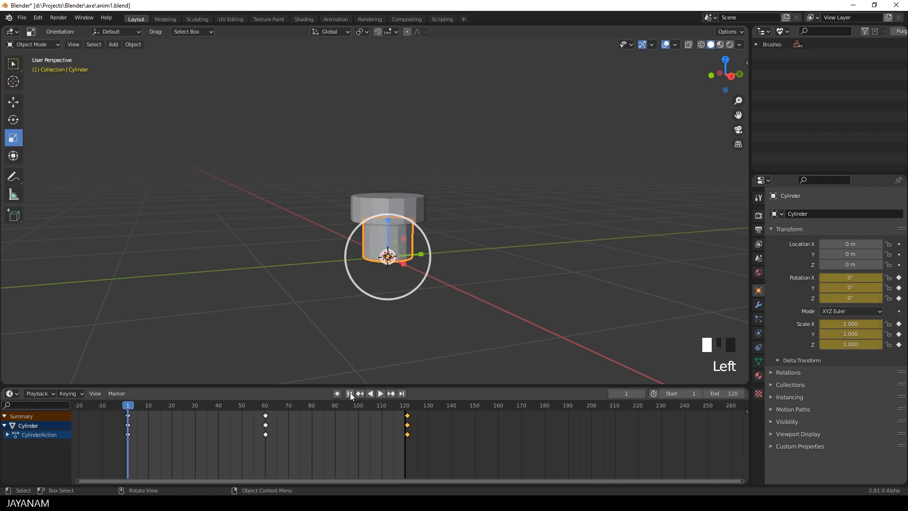
middle_click_drag(493, 311, 476, 312)
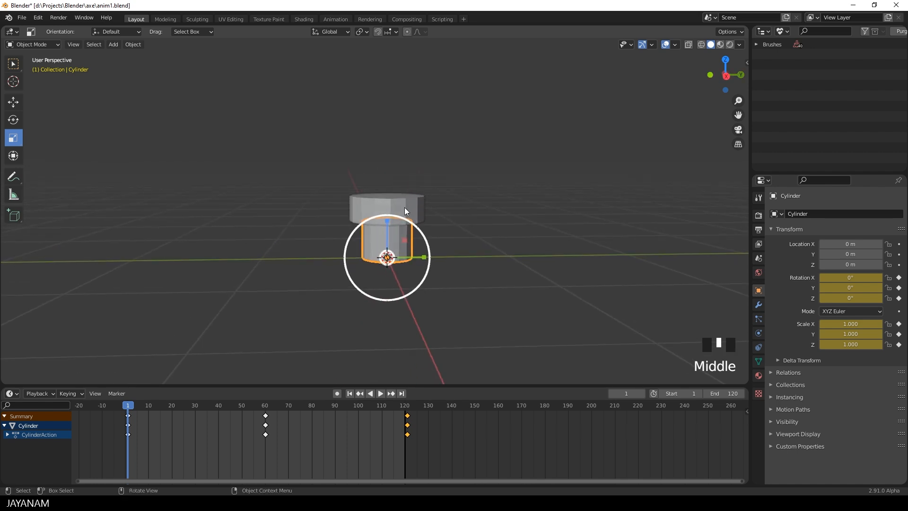
left_click(415, 214)
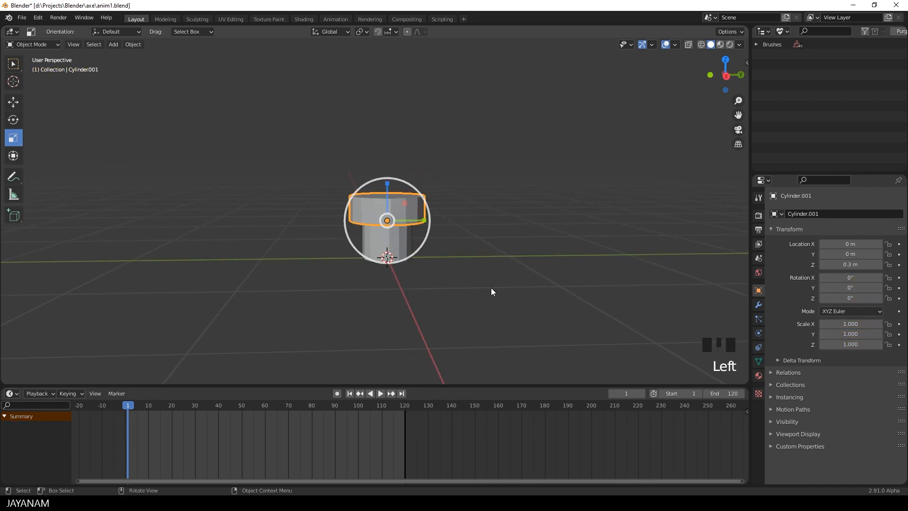
middle_click_drag(490, 288, 481, 272, "alt")
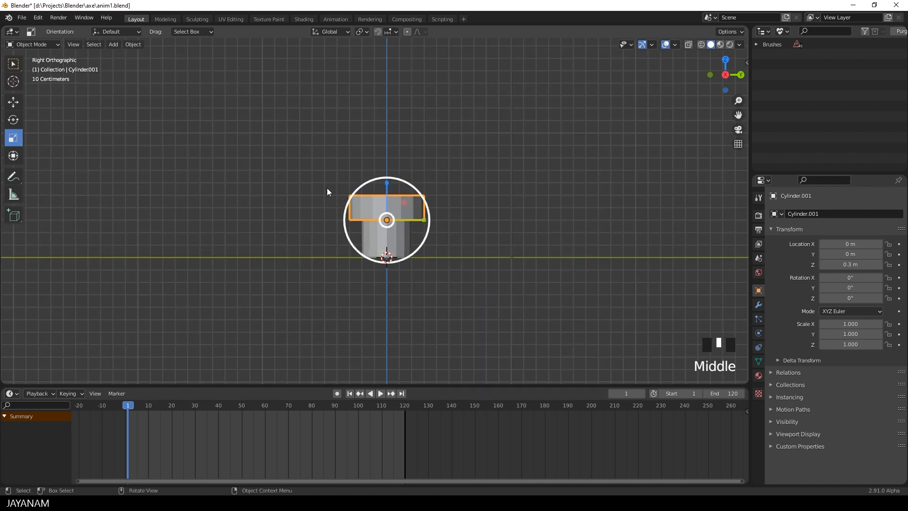
left_click(13, 102)
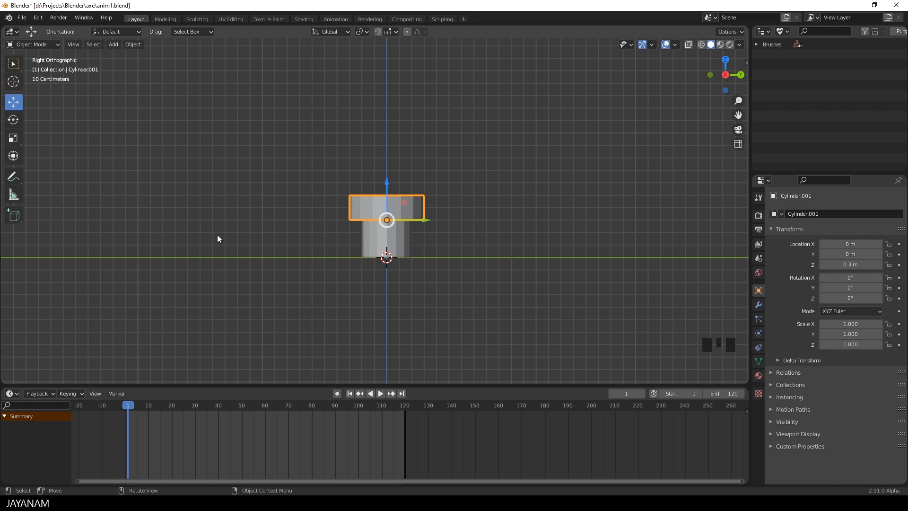
key("i")
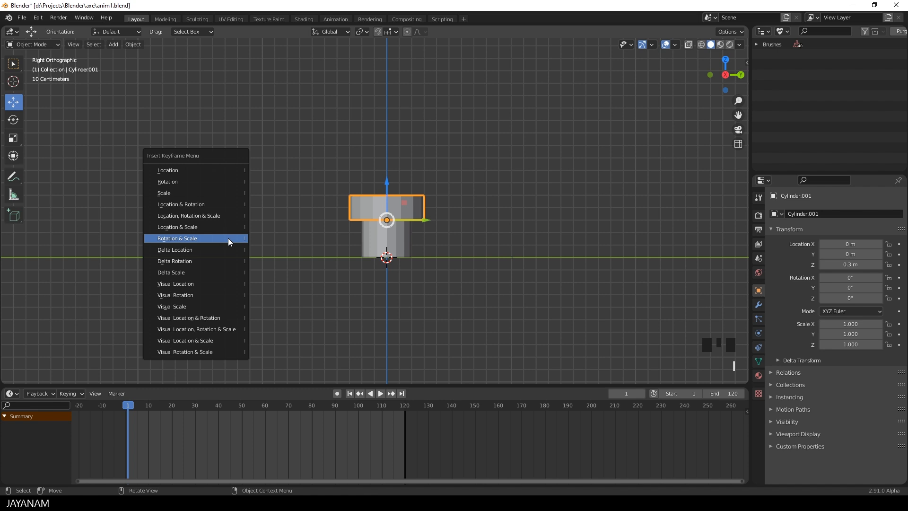
left_click(198, 204)
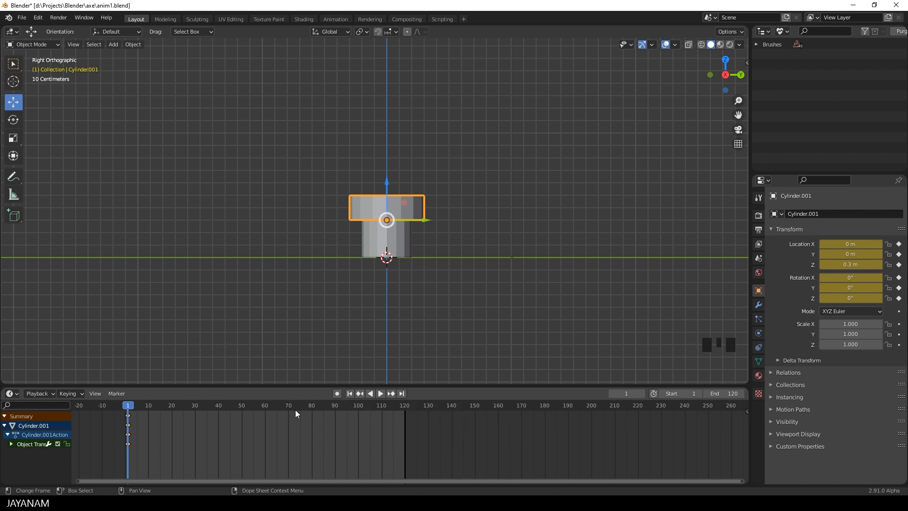
- Turn on auto keying at frame 60 and move the wider cylinder up 0.5 m along Z onto the narrower cylinder's top
left_click(141, 406)
left_click_drag(141, 406, 265, 410)
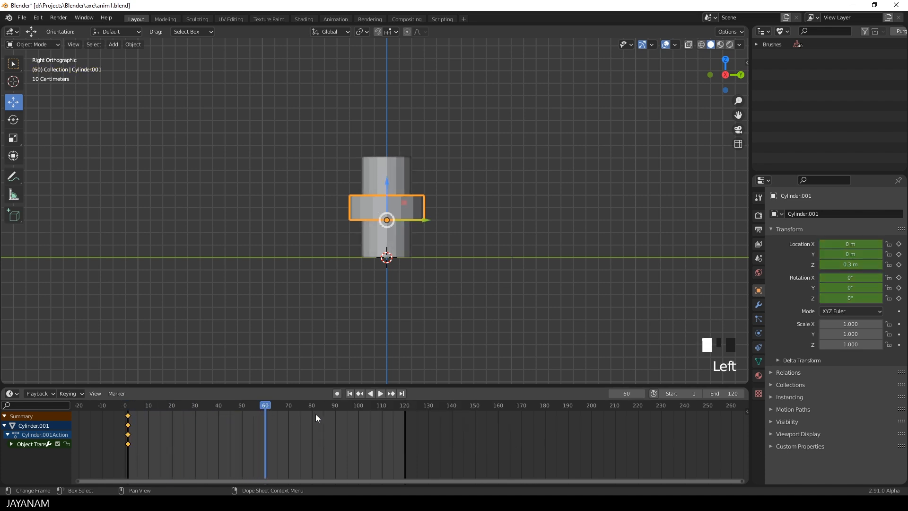
left_click(337, 394)
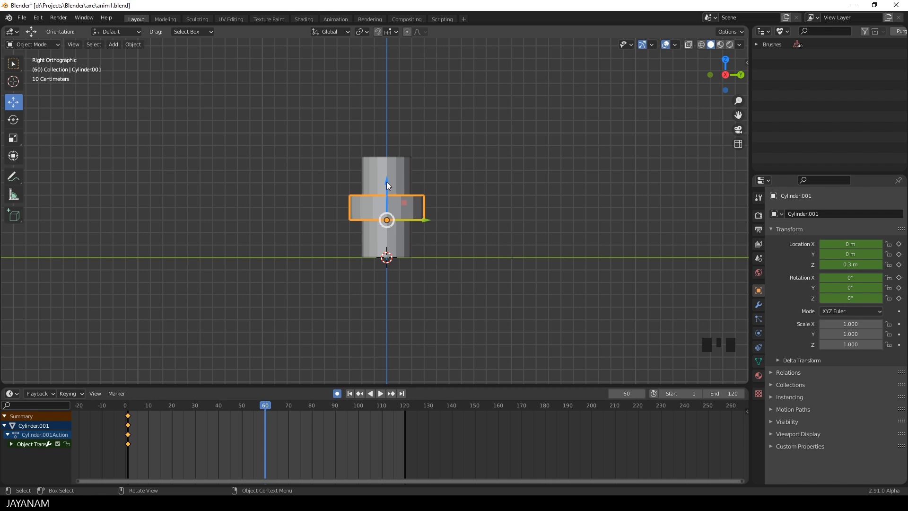
left_click_drag(387, 181, 392, 120, "ctrl")
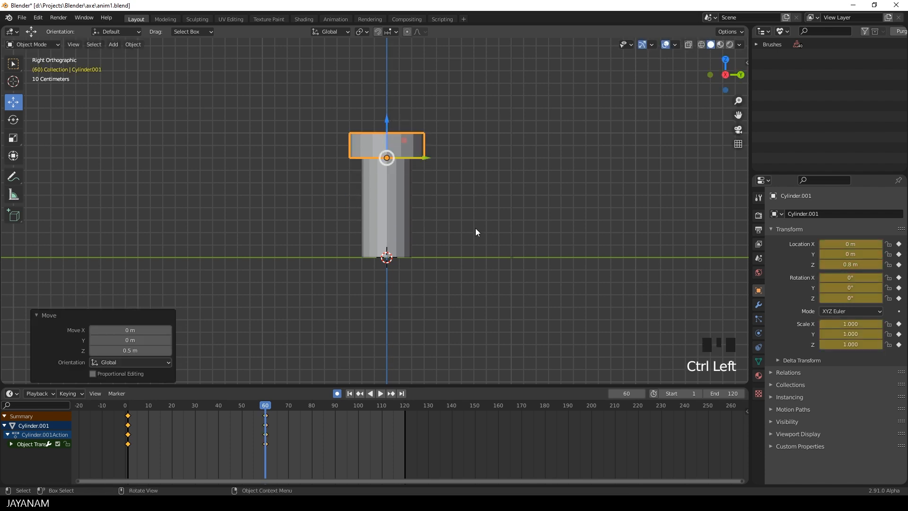
- Rotate the wider cylinder 360° around the Z axis at frame 60 and expand its object transform channels in the timeline
type("r")
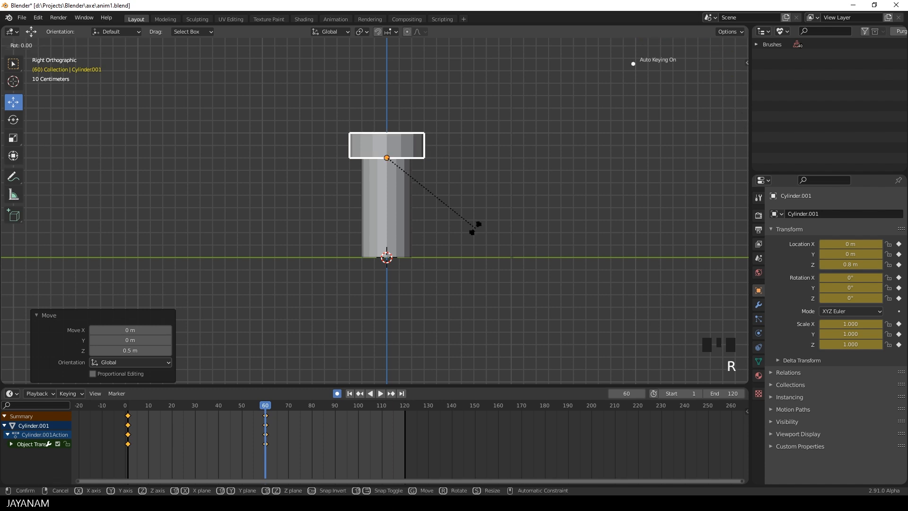
type("z360")
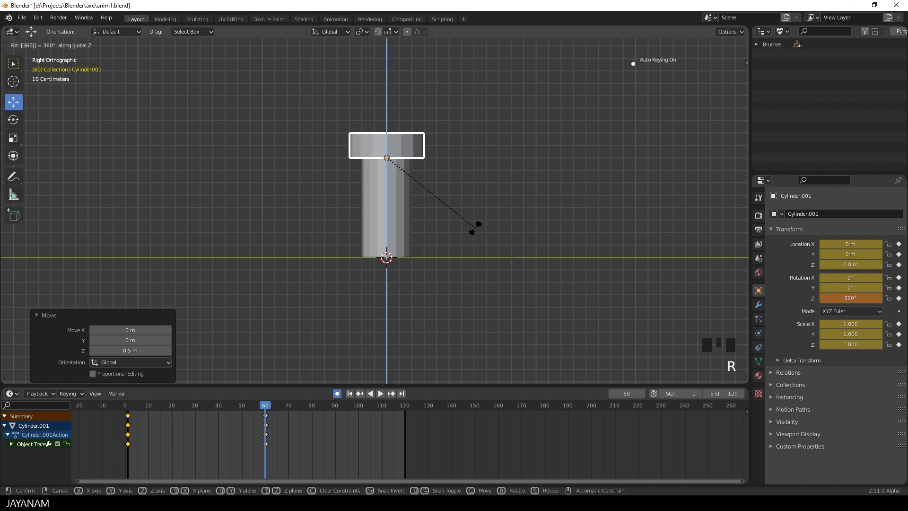
key("Return")
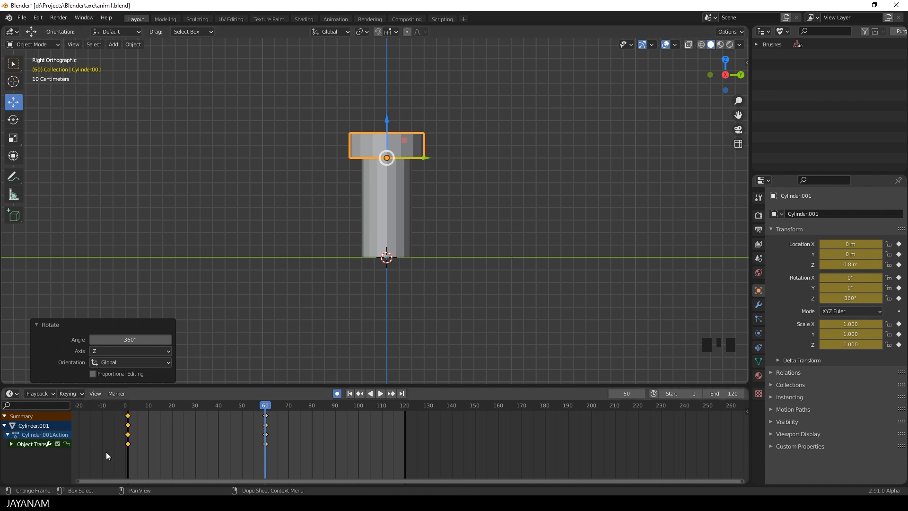
left_click(11, 444)
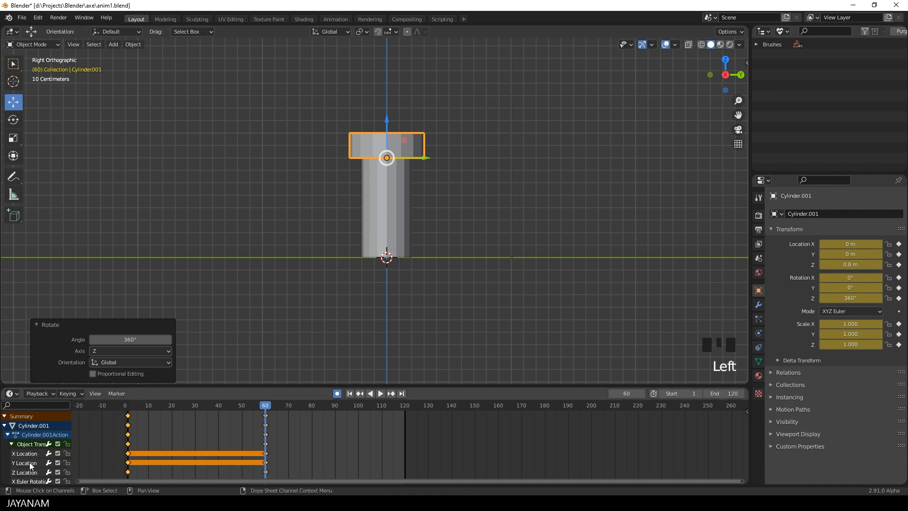
left_click(265, 406)
mouse_move(265, 407)
left_mouse_down()
mouse_move(165, 405)
mouse_move(266, 408)
left_mouse_up()
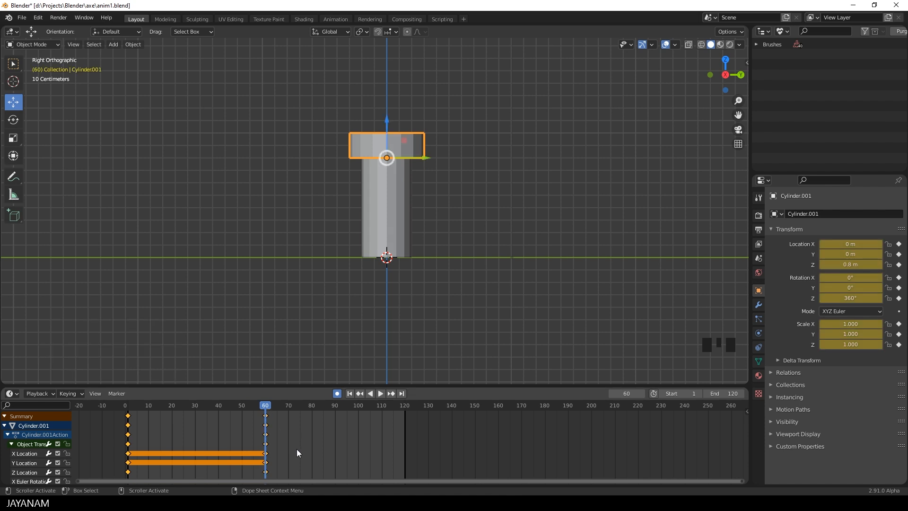
- Turn off auto keying, and copy the wider cylinder's frame 1 keyframes to frame 121
left_click(337, 394)
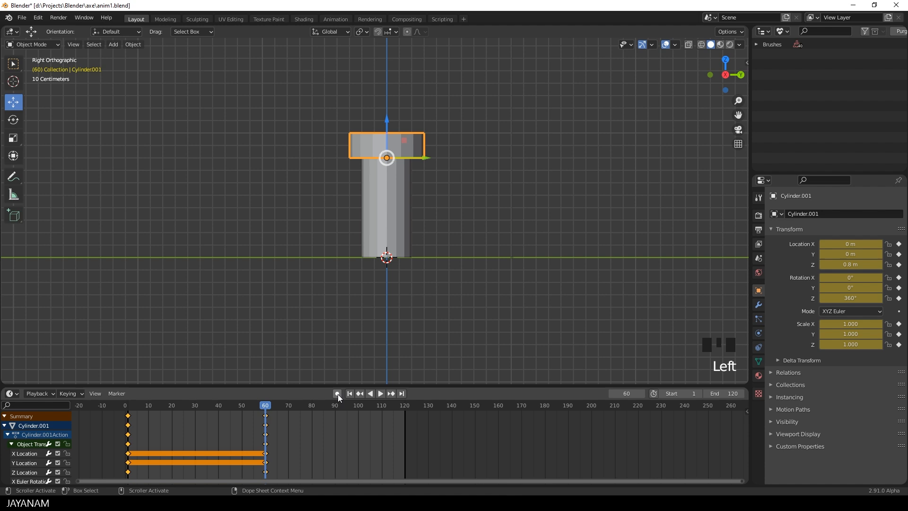
left_click(129, 416)
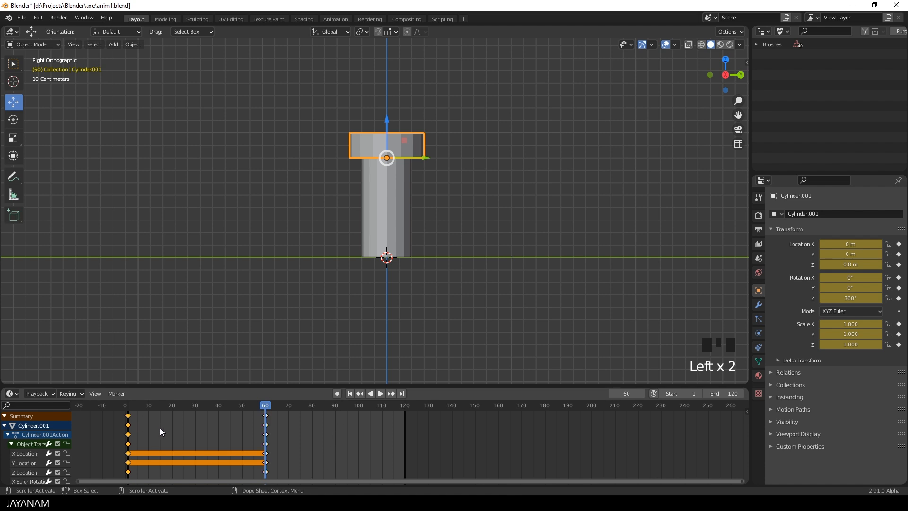
key("ctrl+c")
left_click_drag(267, 406, 409, 411)
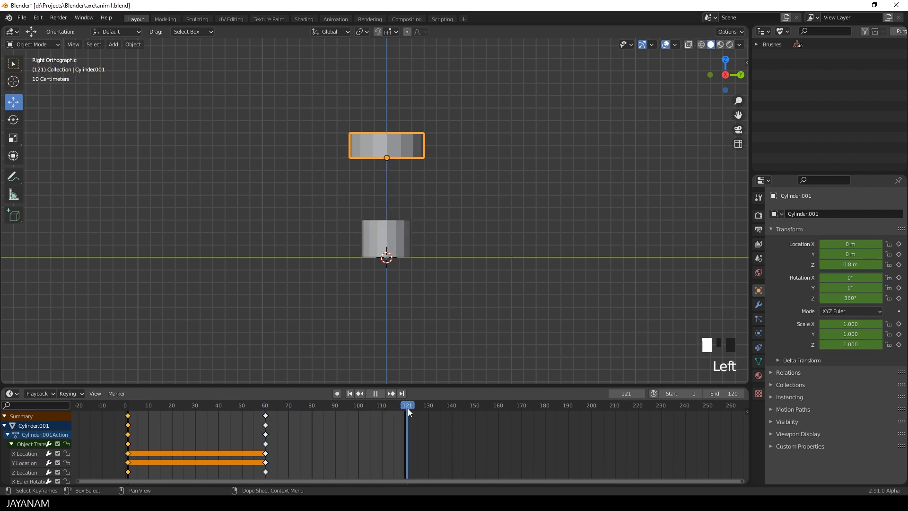
key("ctrl+v")
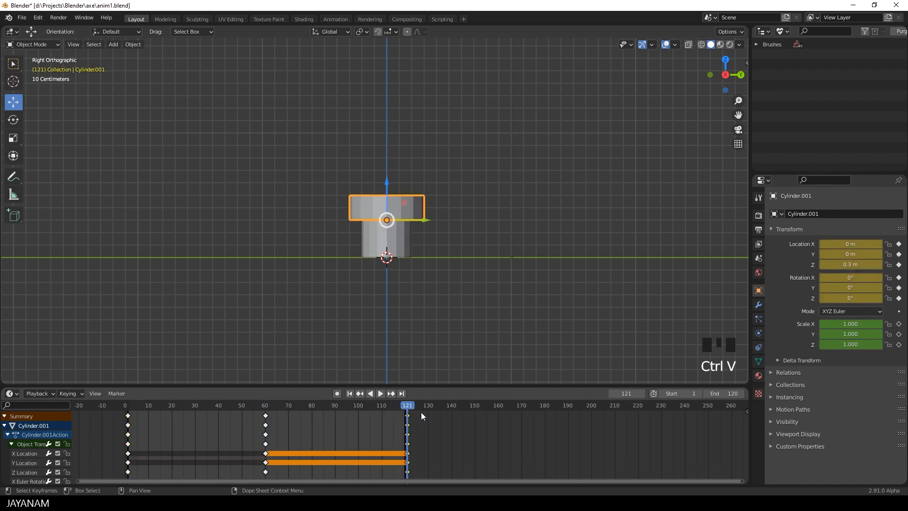
- Play the animation from frame 1 in a perspective view with nothing selected to check both cylinders' motion
left_click_drag(406, 406, 128, 409)
scroll(346, 308, "down", 2)
middle_click_drag(349, 310, 384, 316)
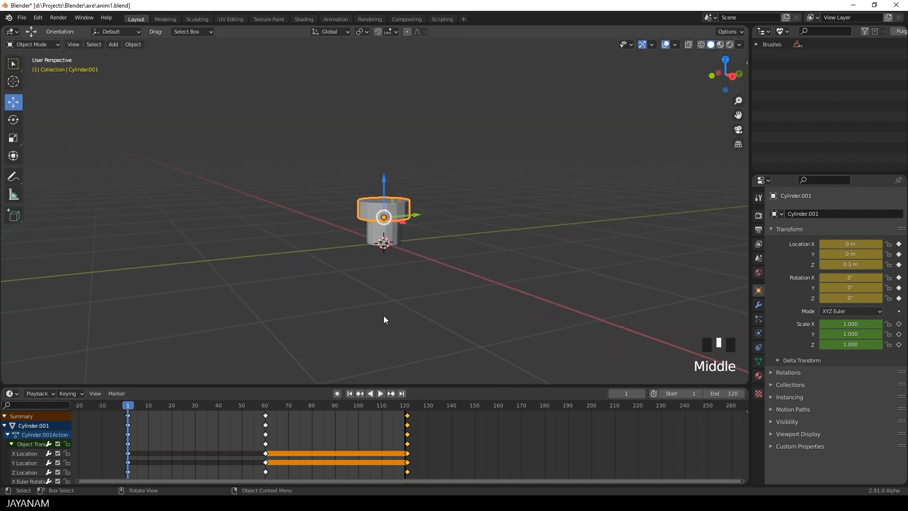
scroll(454, 313, "up", 2)
key("space")
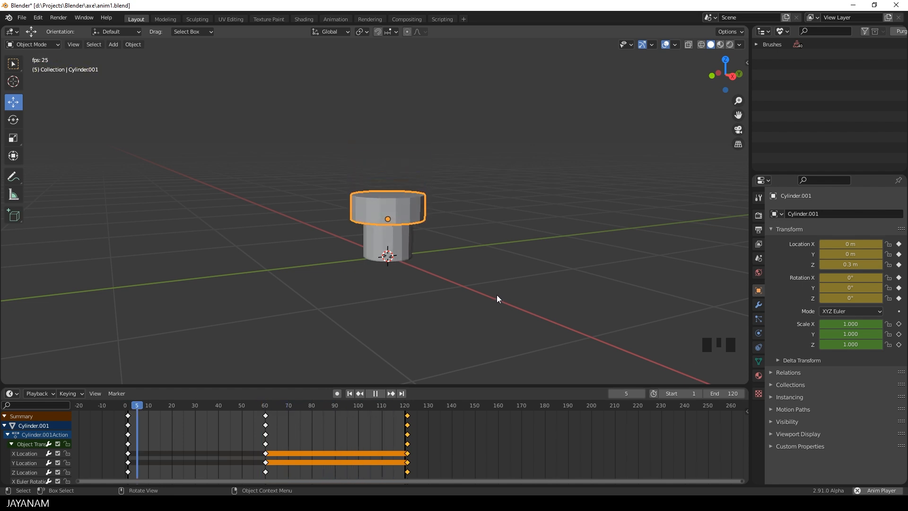
left_click(544, 295)
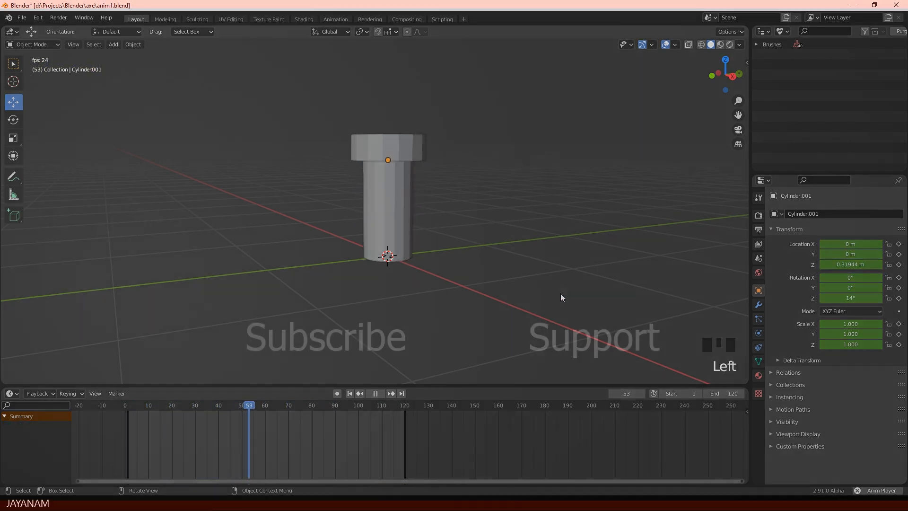